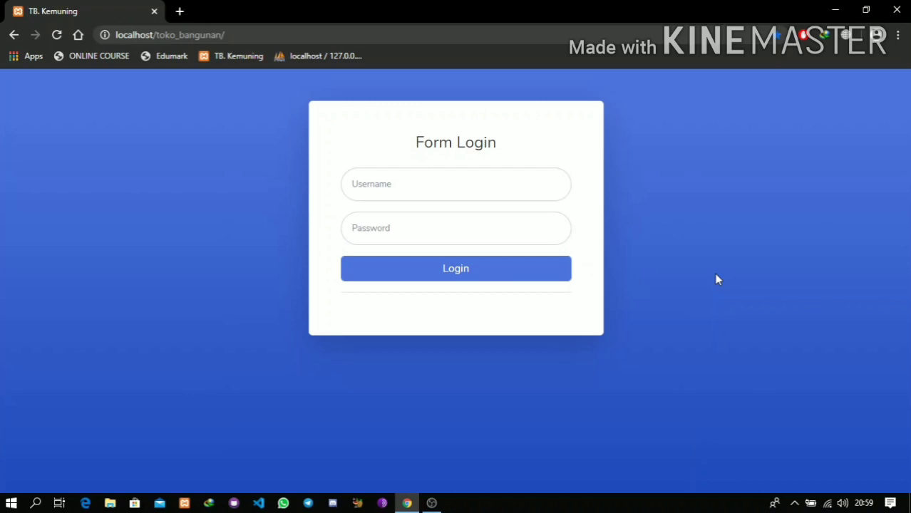
- Log in to TB. Kemuning with the admin username and password
left_click(464, 195)
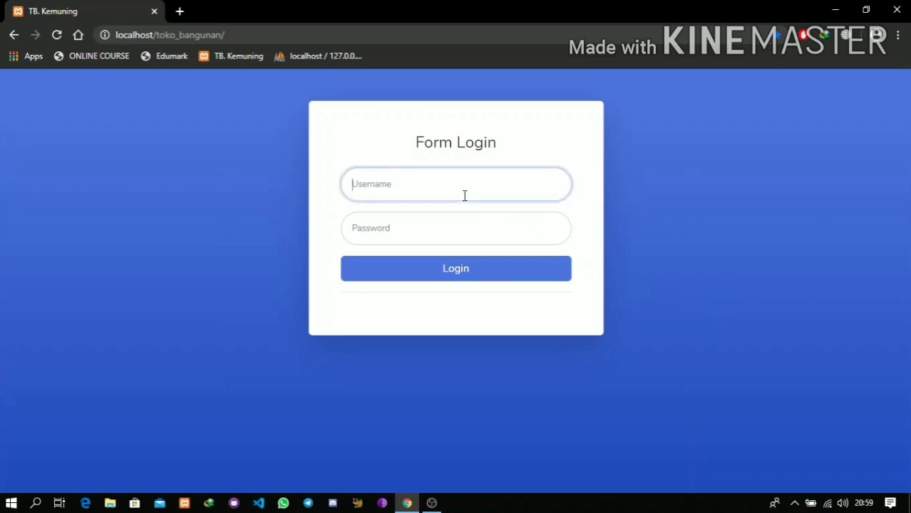
type("admin")
key("Tab")
type("admin")
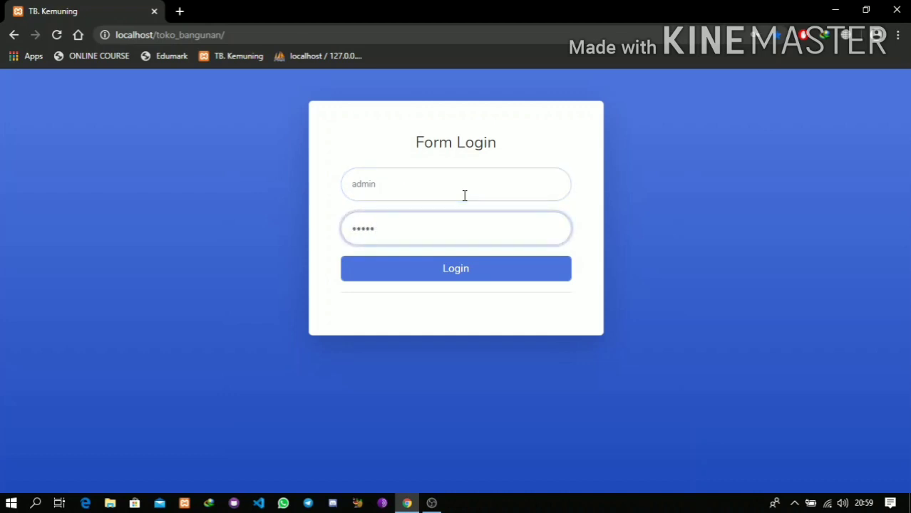
key("Return")
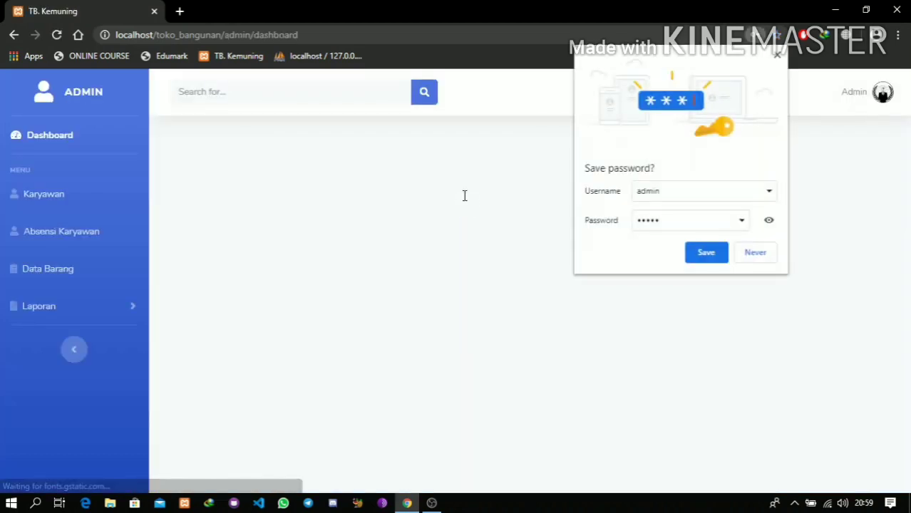
- Decline the browser's password saving and go to the Karyawan employee list
left_click(739, 255)
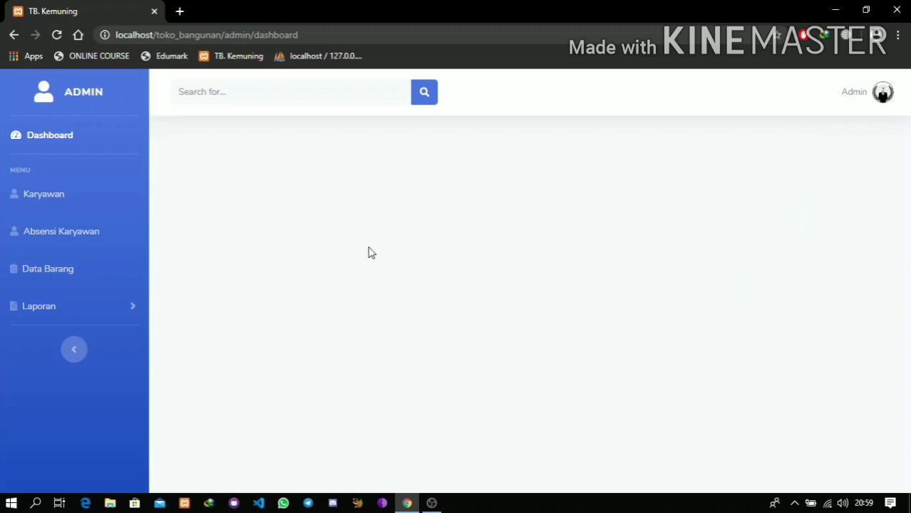
left_click(122, 315)
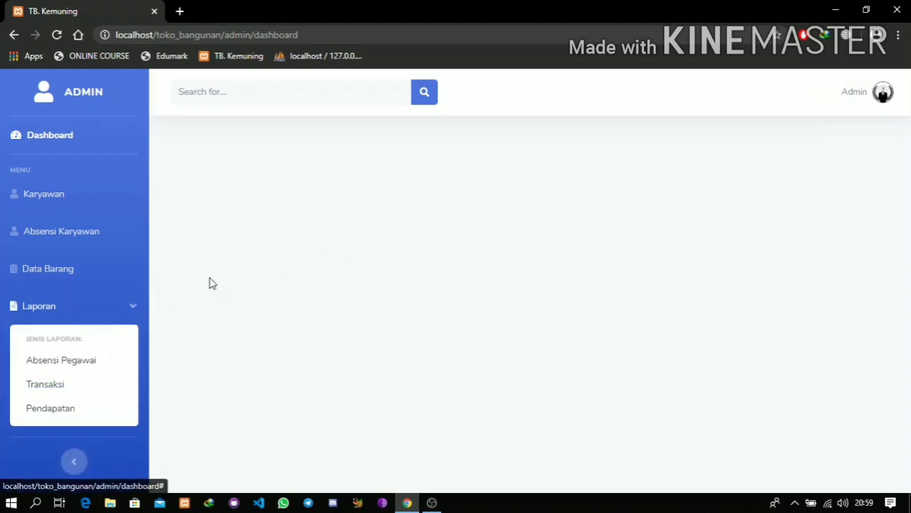
left_click(93, 202)
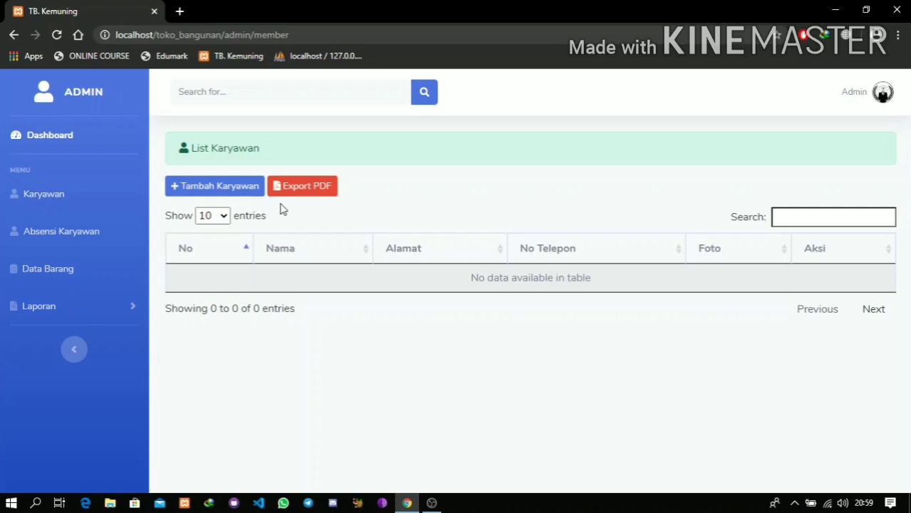
- Start a new employee and enter the employee's full name and e-mail address
left_click(191, 192)
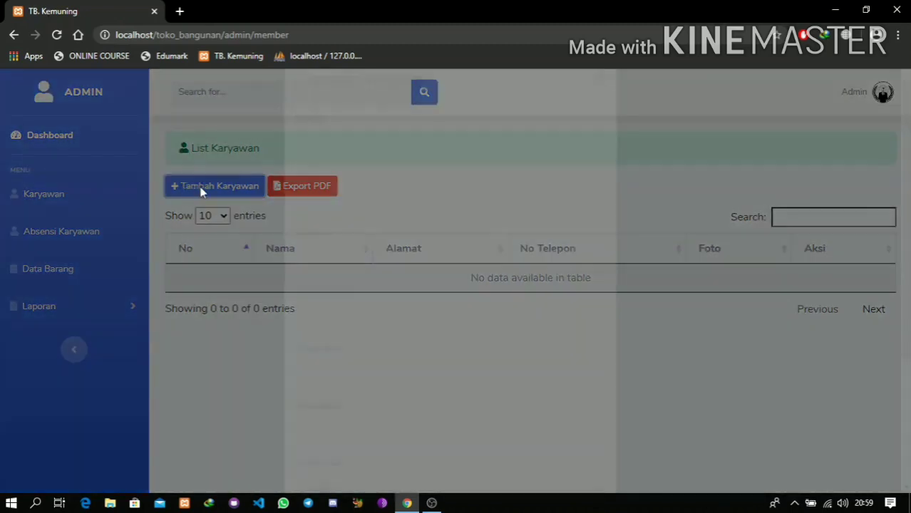
left_click(338, 173)
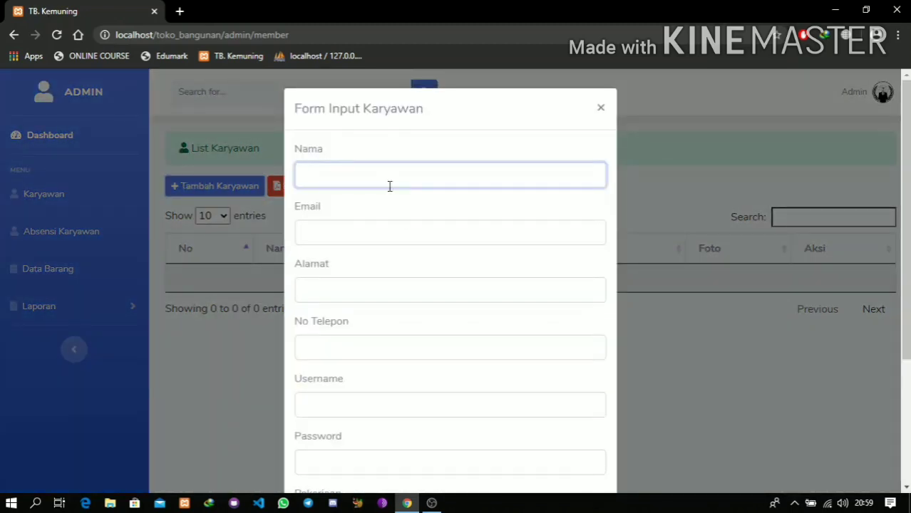
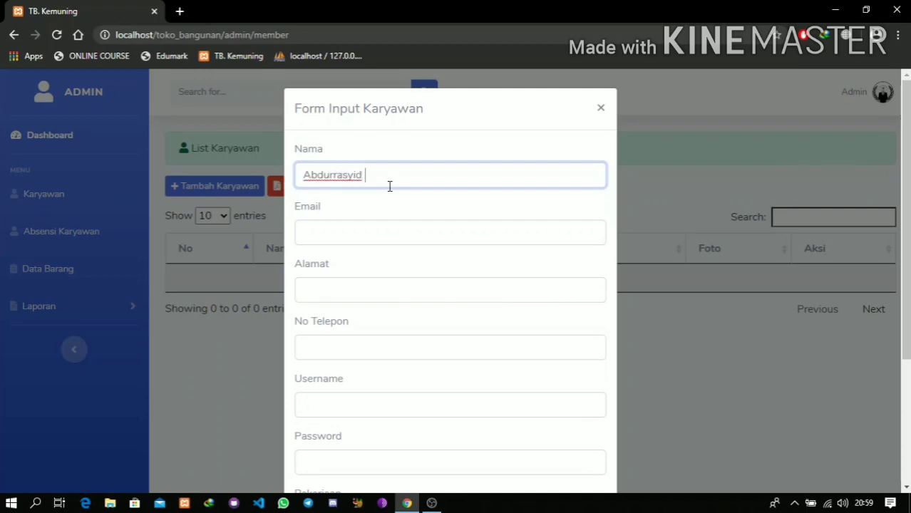
key("Tab")
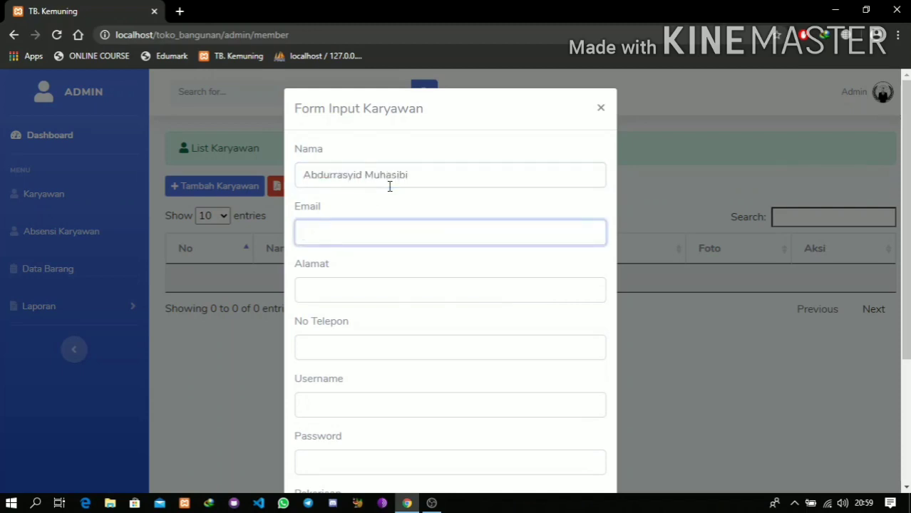
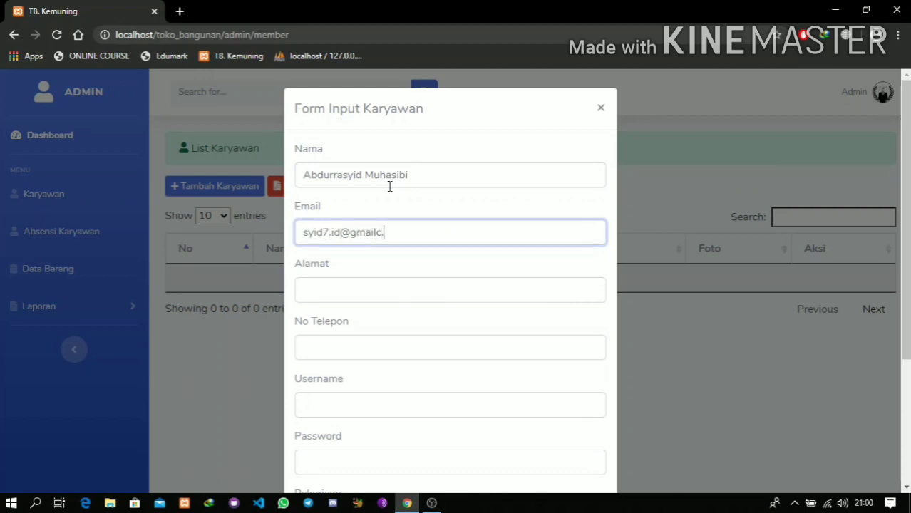
- Fill in the employee's address, phone number, and login details, and set the job to Mandor
key("Tab")
type("Blitar")
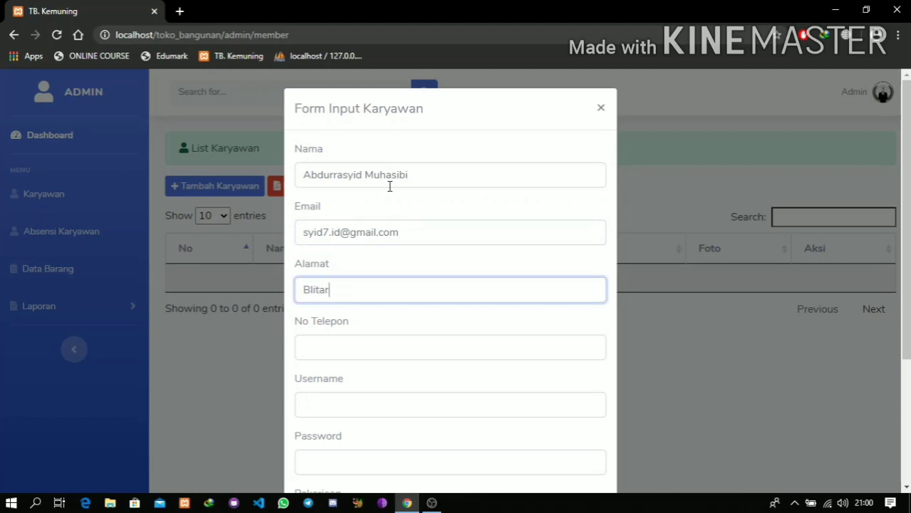
key("Tab")
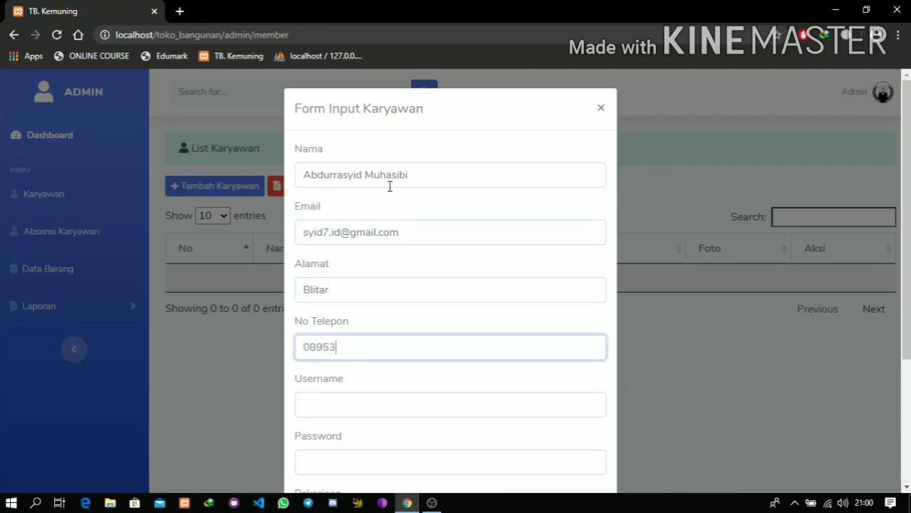
key("Tab")
type("a")
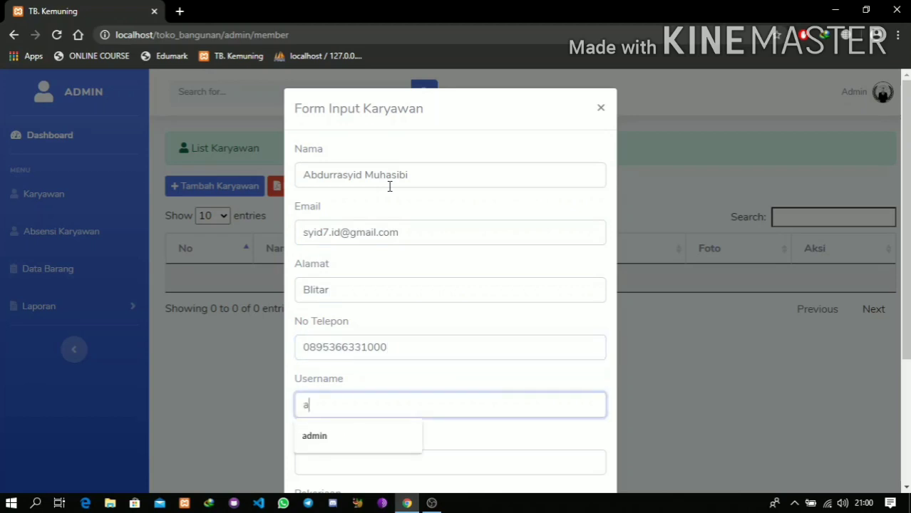
key("BackSpace")
type("rasyid")
key("Tab")
type("123")
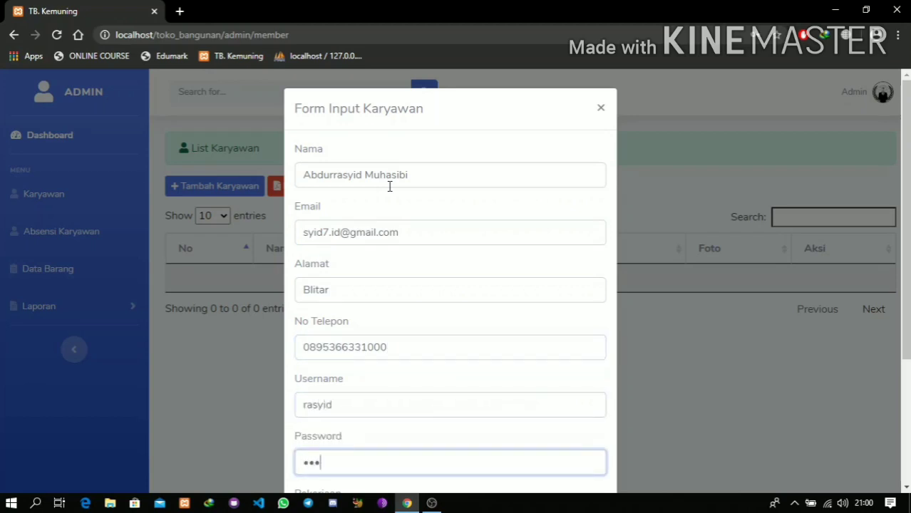
scroll(389, 186, "down", 3)
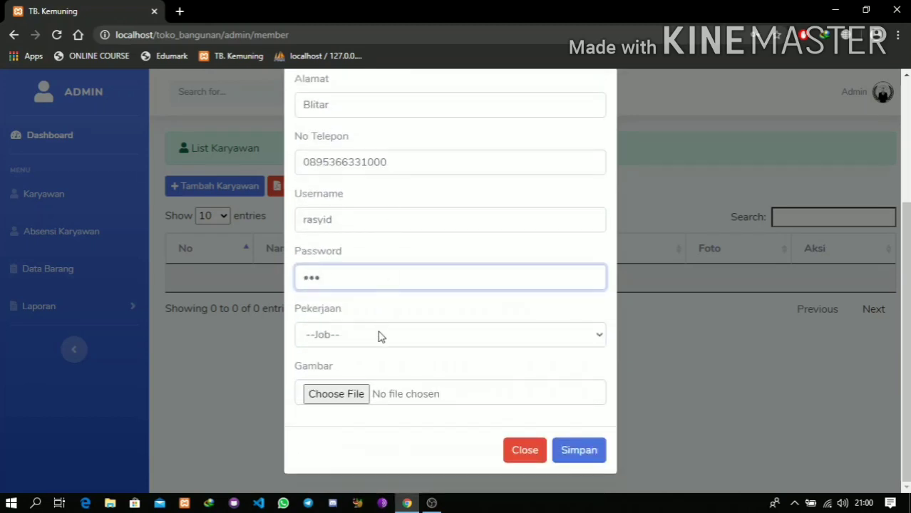
left_click(379, 336)
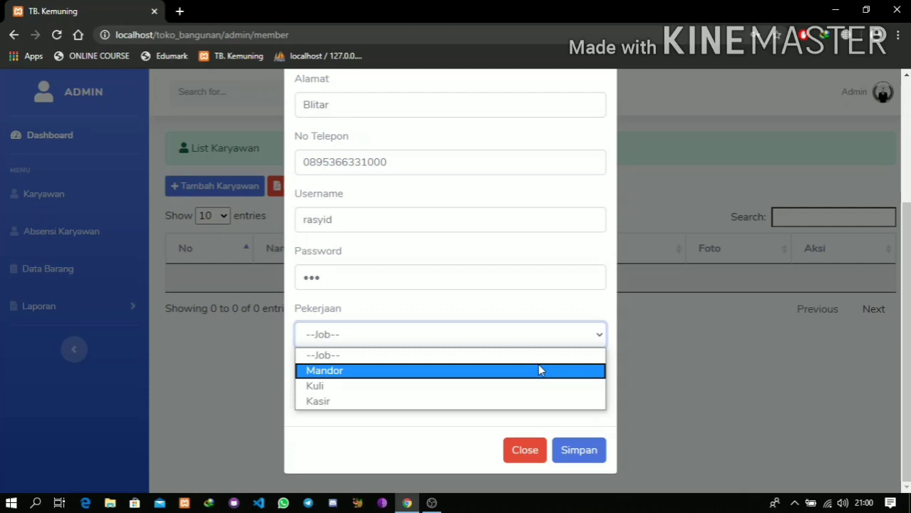
left_click(538, 370)
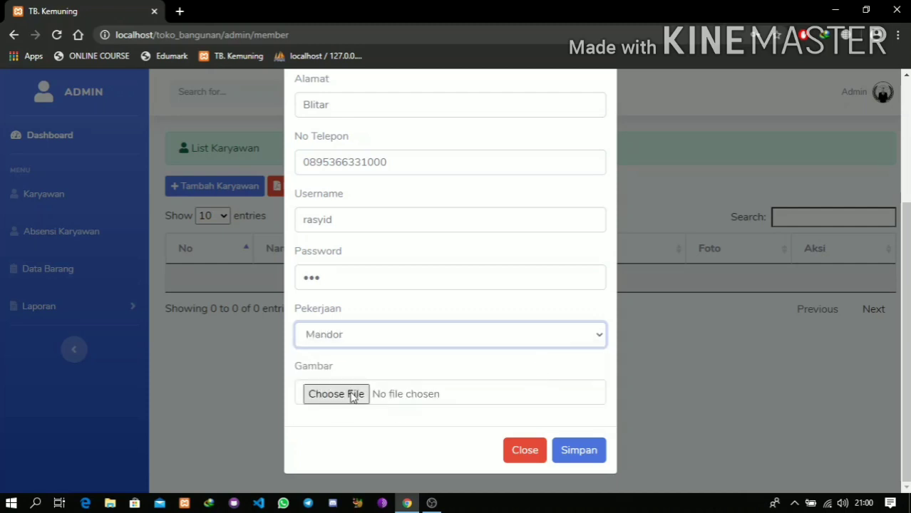
- Attach the employee's photo, save the record, and view the new employee's details
left_click(178, 148)
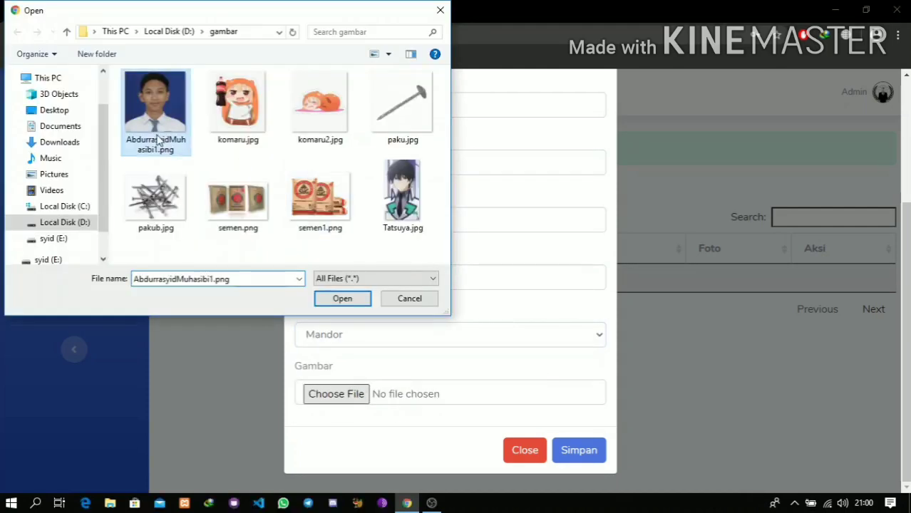
left_click(343, 298)
left_click(582, 451)
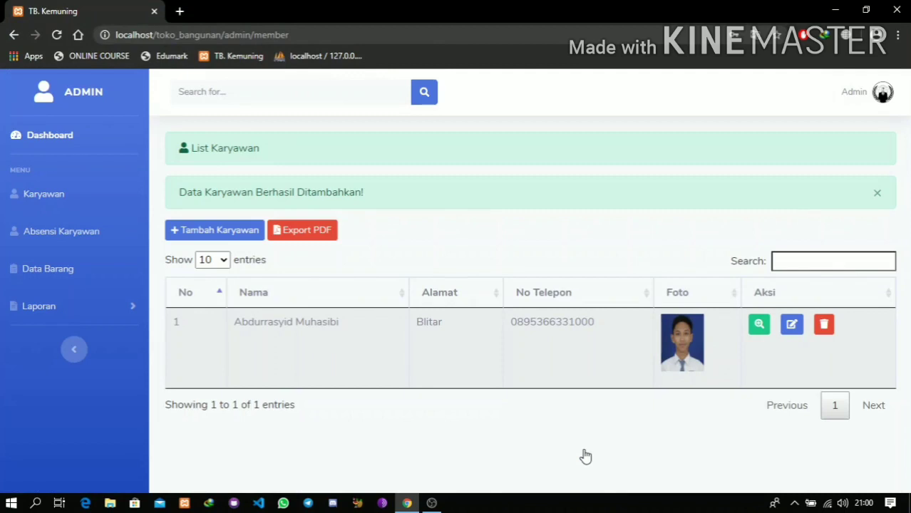
left_click(761, 332)
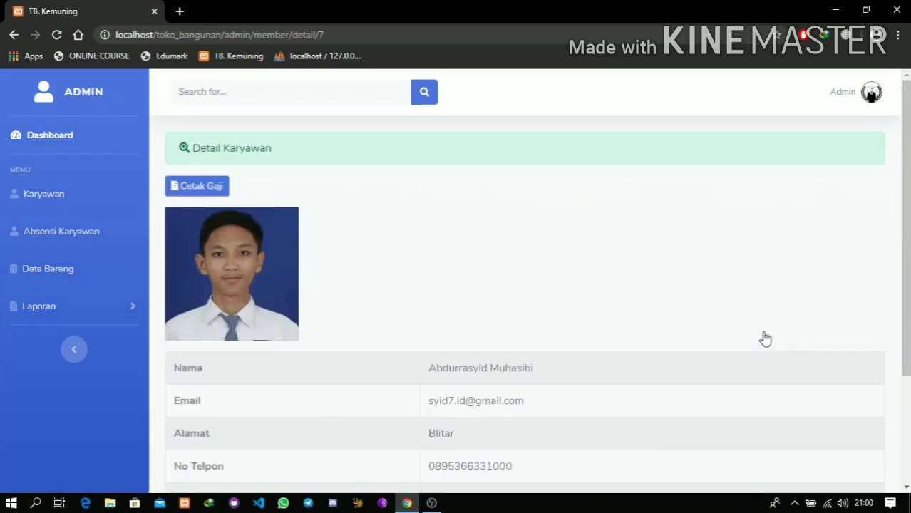
scroll(764, 339, "down", 3)
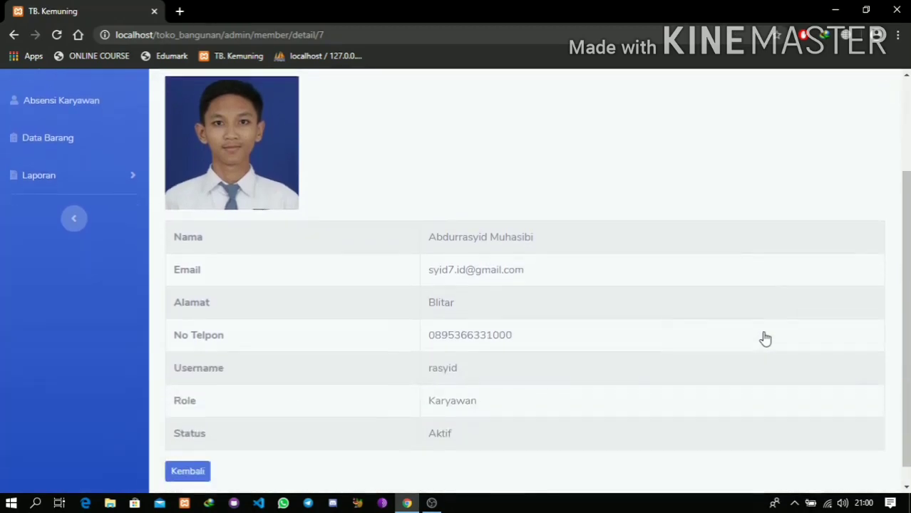
scroll(765, 339, "up", 3)
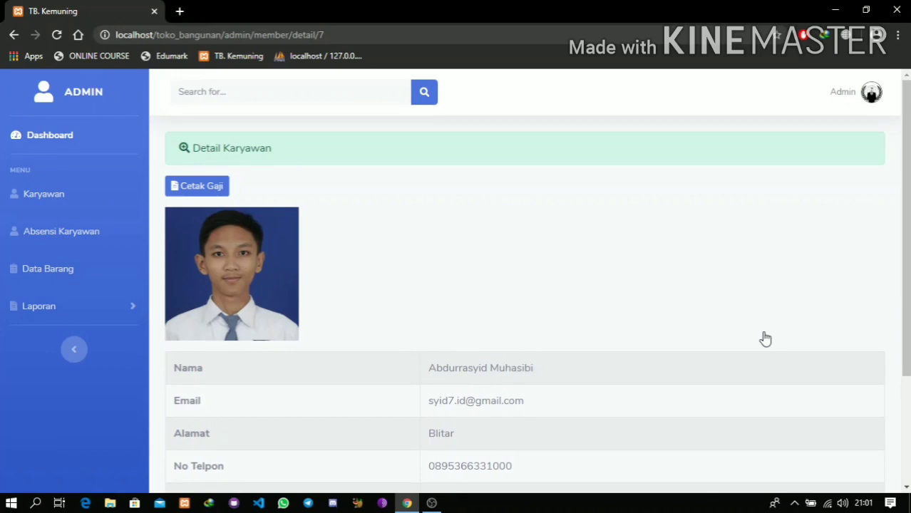
scroll(765, 340, "down", 3)
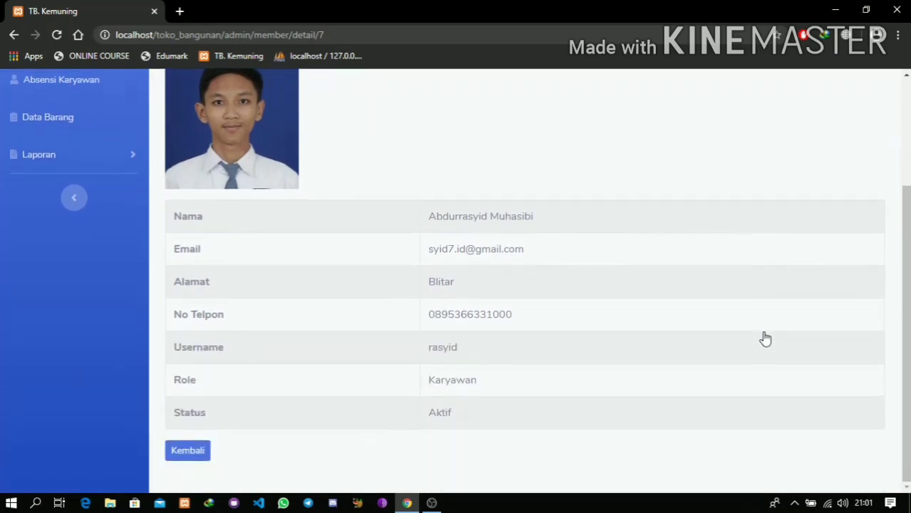
left_click(187, 451)
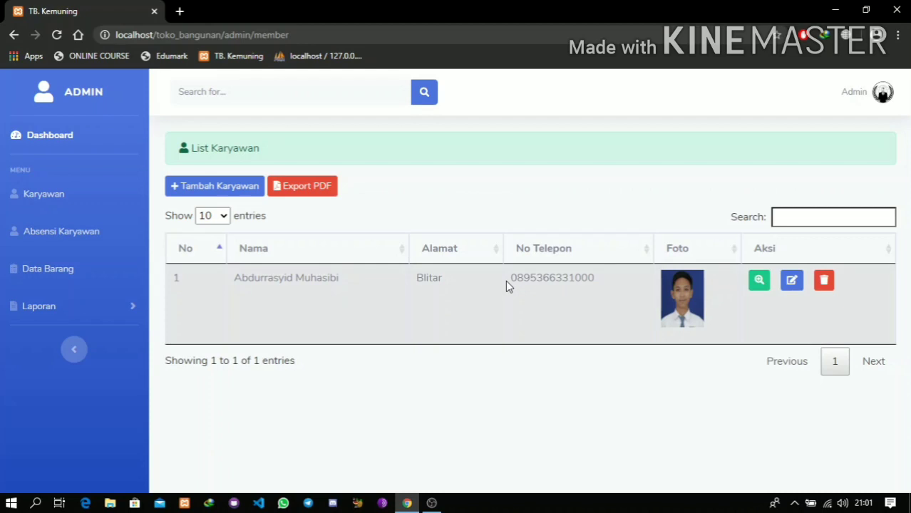
- Edit the employee: shorten the name, change the address to Malang, and alter the phone's ending
left_click(799, 289)
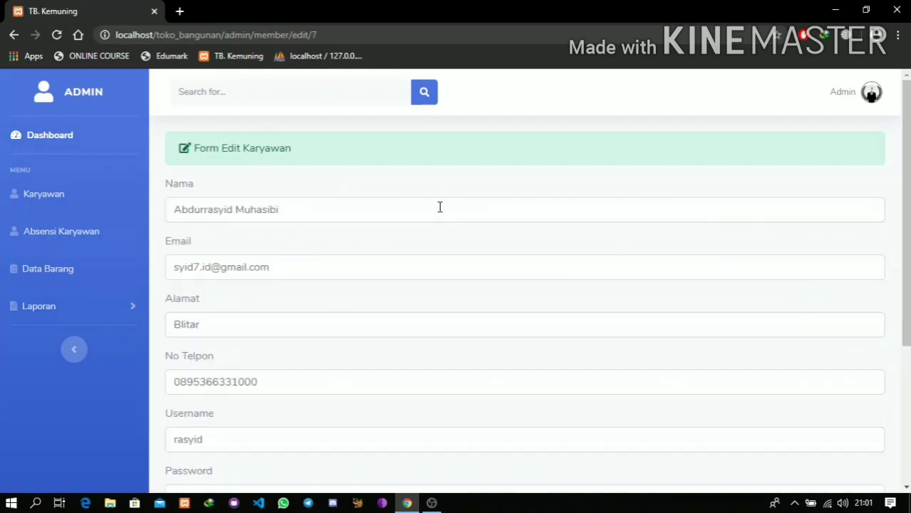
left_click(309, 202)
key("BackSpace")
key("BackSpace")
key("BackSpace")
key("BackSpace")
key("BackSpace")
key("BackSpace")
key("BackSpace")
key("BackSpace")
key("BackSpace")
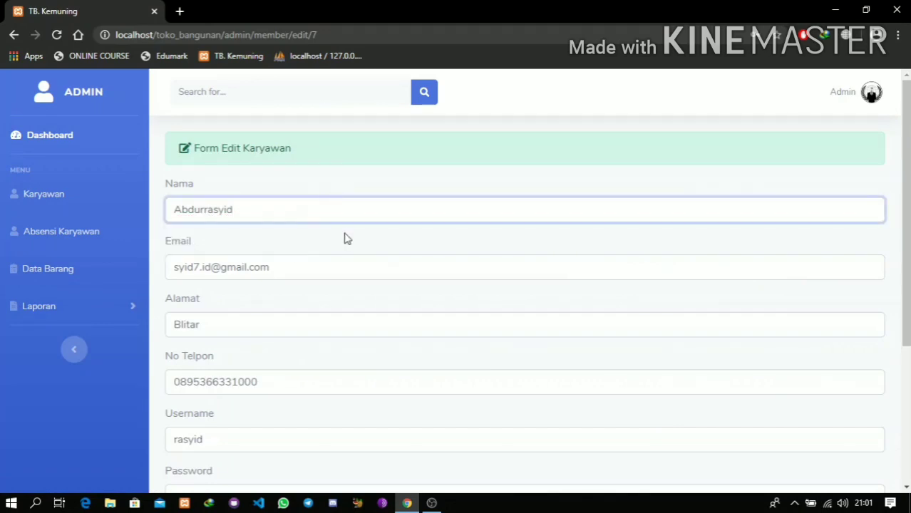
double_click(234, 324)
type("Malang")
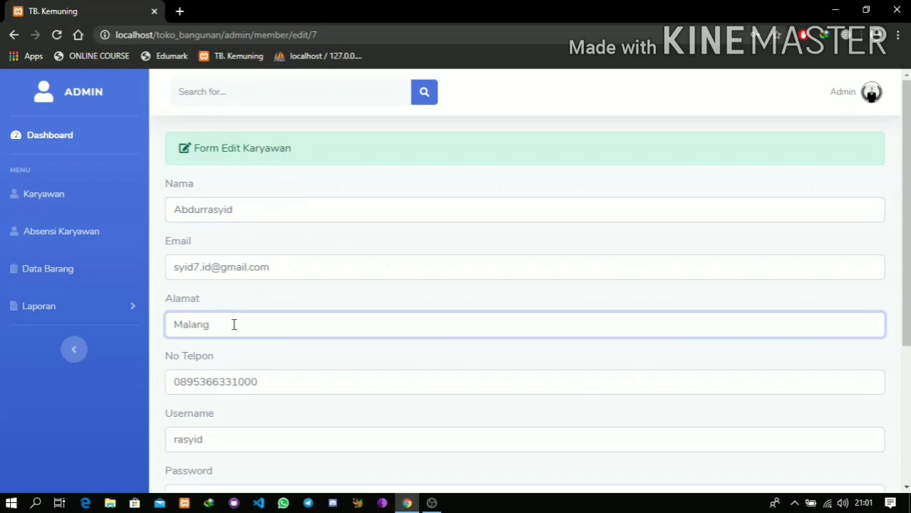
scroll(233, 324, "down", 3)
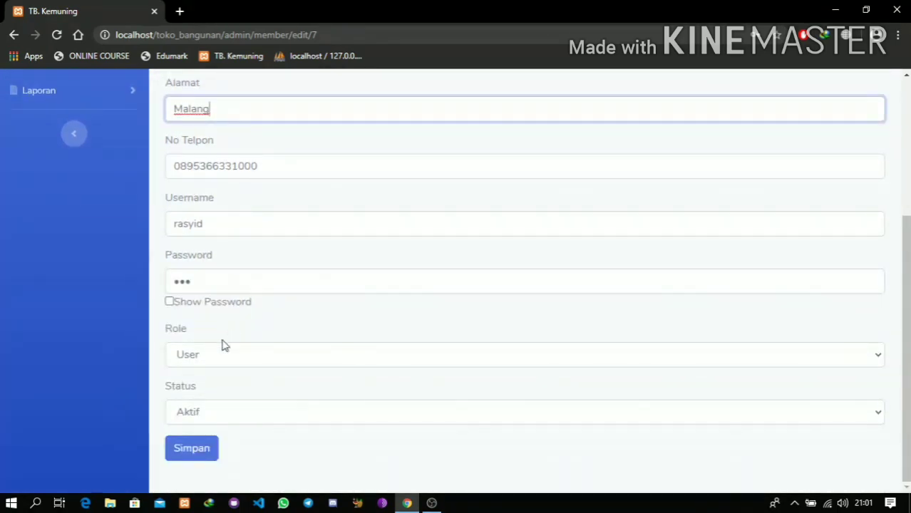
left_click(282, 158)
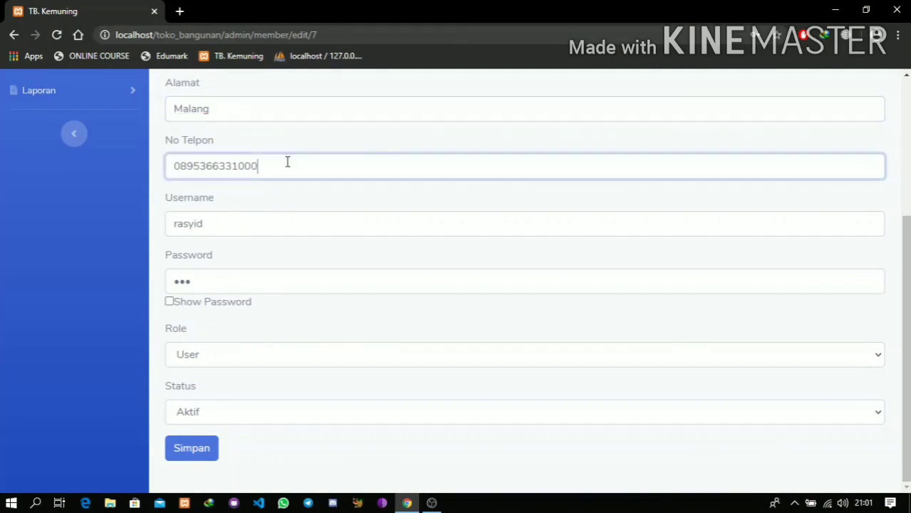
key("BackSpace")
key("BackSpace")
key("BackSpace")
type("1")
left_click(200, 456)
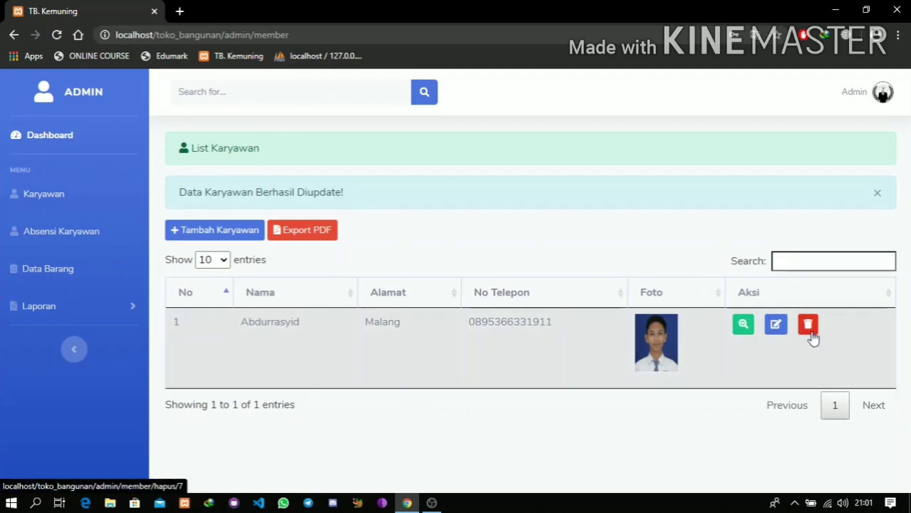
- Start another employee named Test with a test e-mail address
left_click(226, 231)
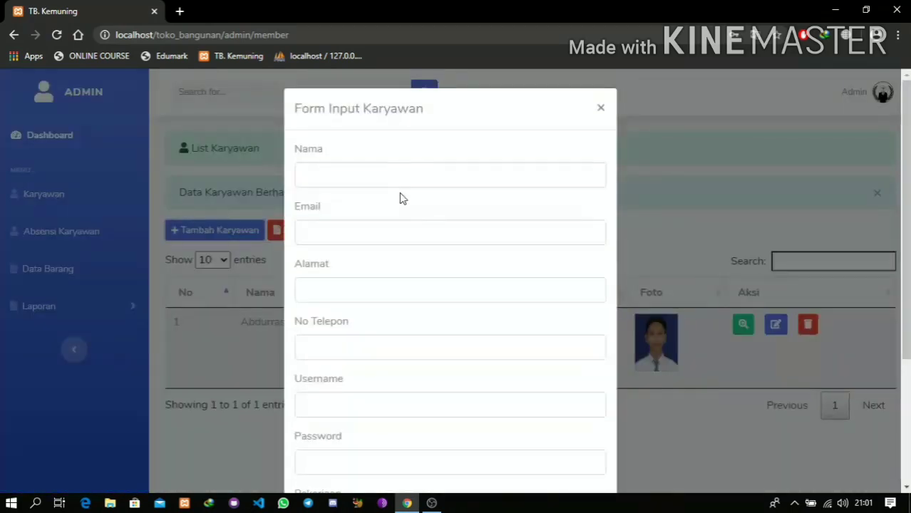
left_click(364, 174)
type("Test")
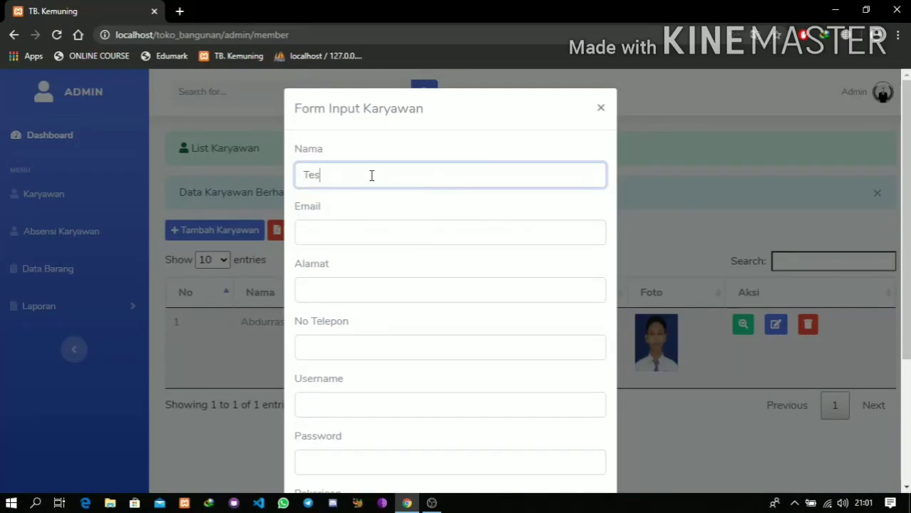
key("Tab")
type("test@")
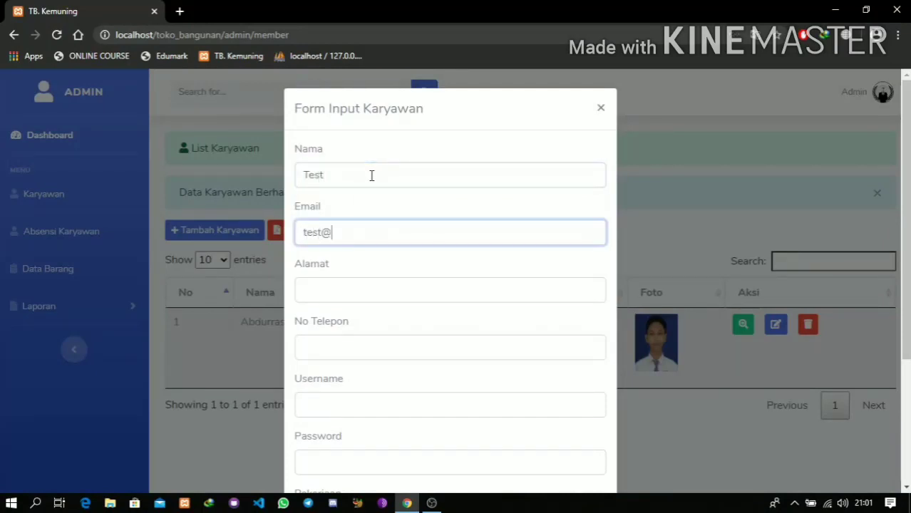
type("gmail.com")
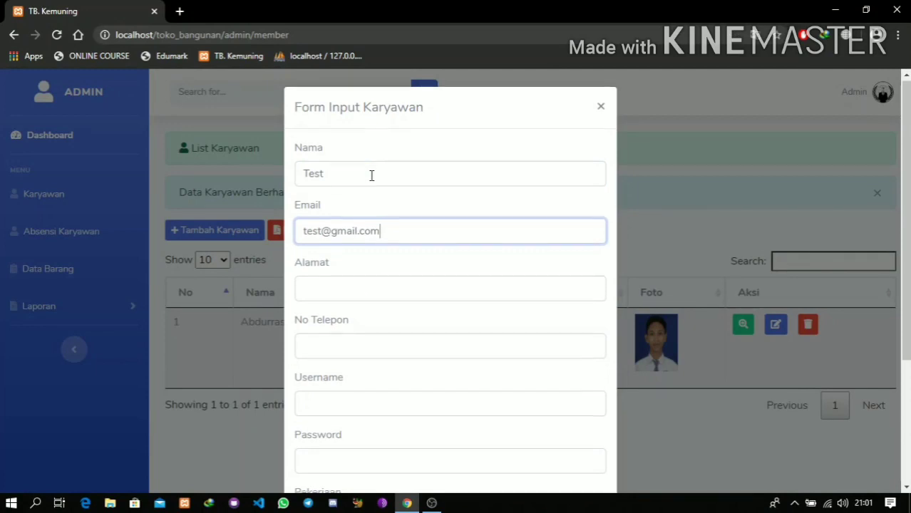
scroll(371, 176, "down", 1)
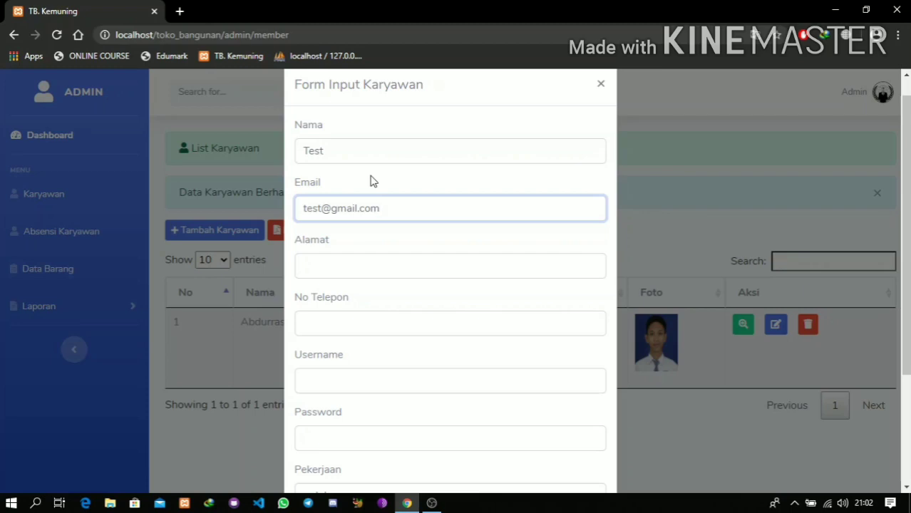
scroll(370, 181, "down", 1)
scroll(370, 181, "down", 1)
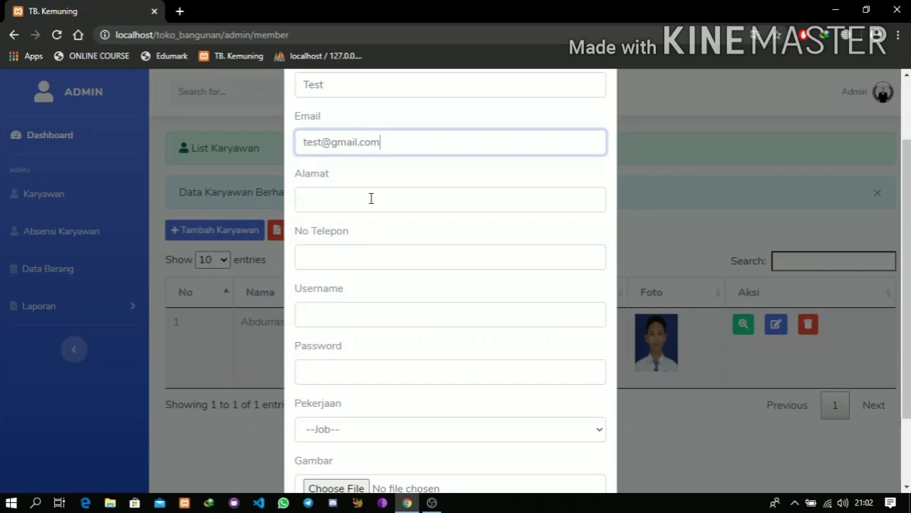
- Give the Test employee address Surabaya, a phone number, login details and the job Kasir
left_click(370, 198)
type("Su")
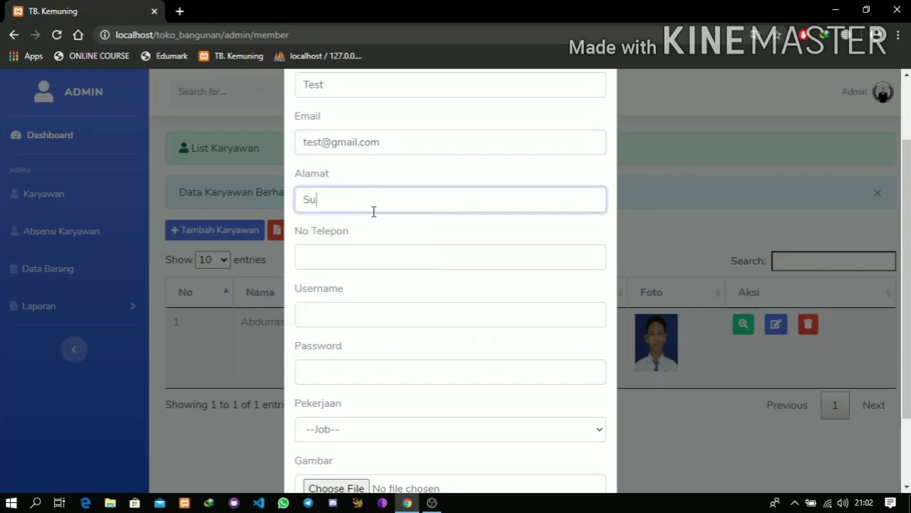
type("rabaya")
key("Tab")
type("911")
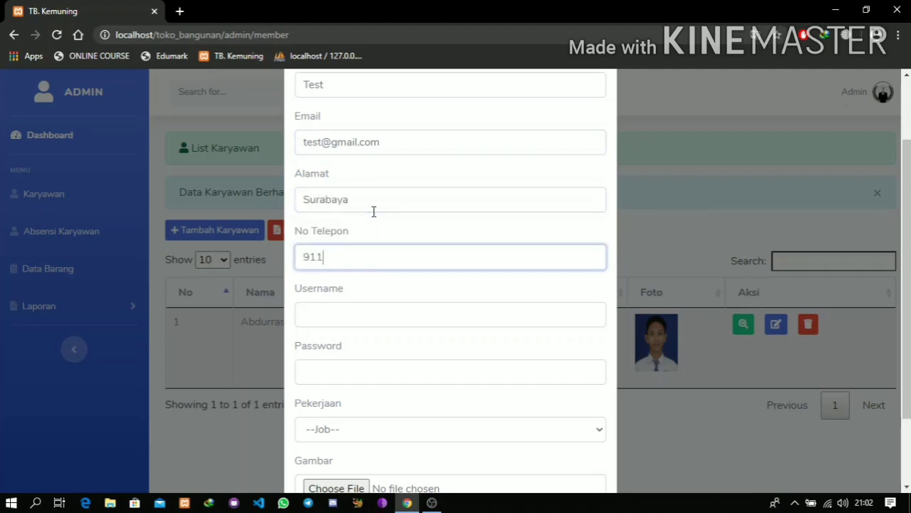
key("Tab")
type("test")
key("Tab")
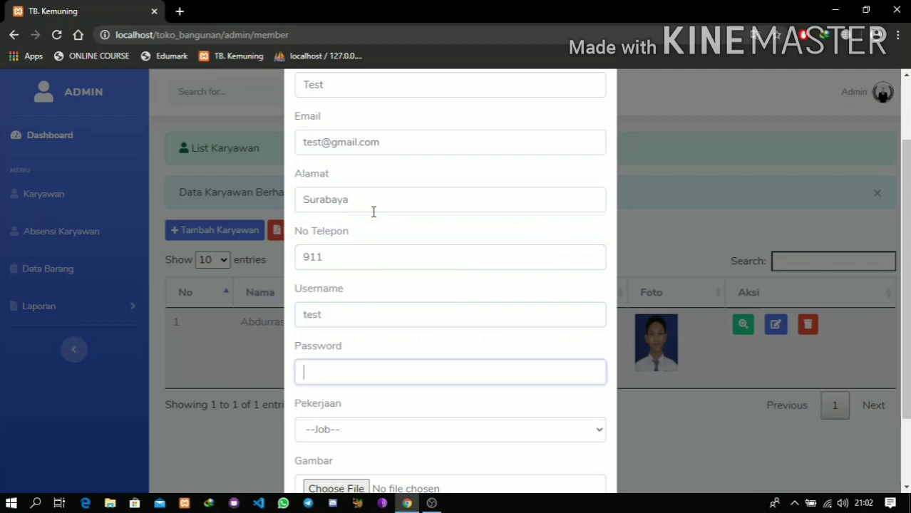
type("123")
left_click(359, 428)
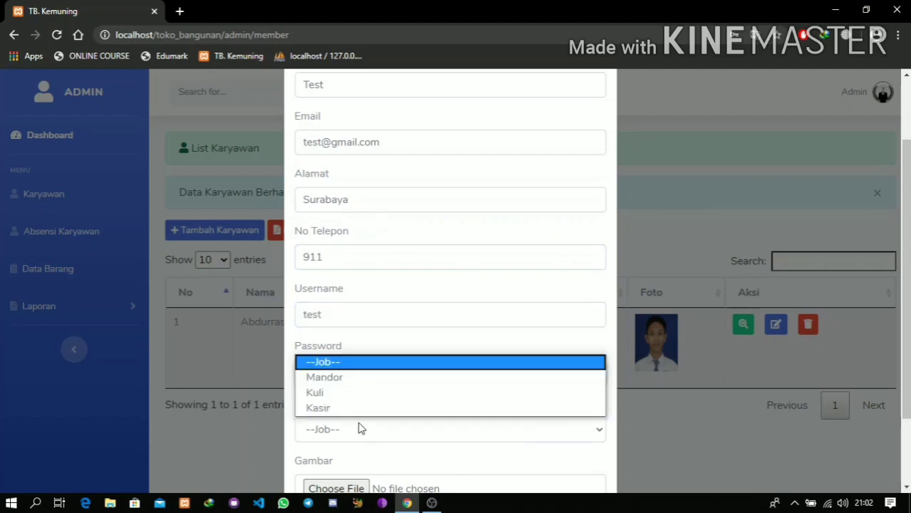
left_click(365, 408)
- Attach komaru.jpg, save the Test employee, then delete that record and dismiss the alert
scroll(364, 413, "down", 2)
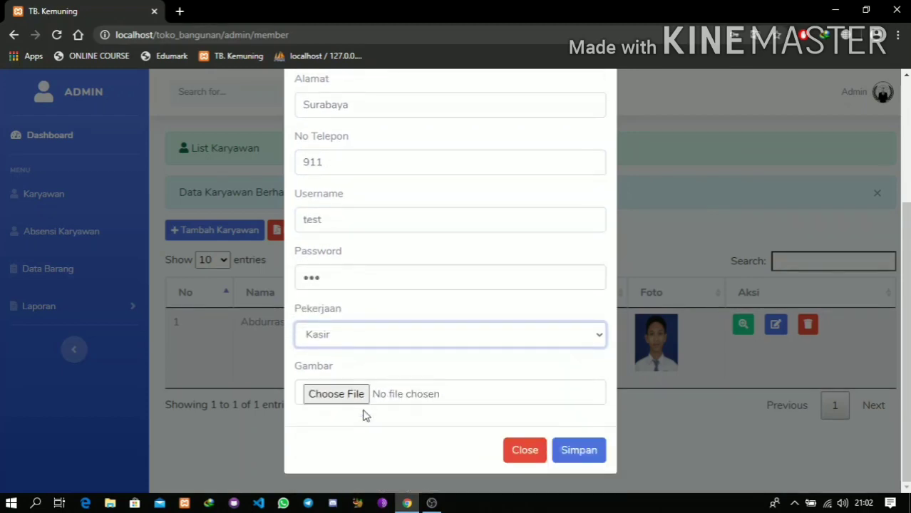
left_click(349, 395)
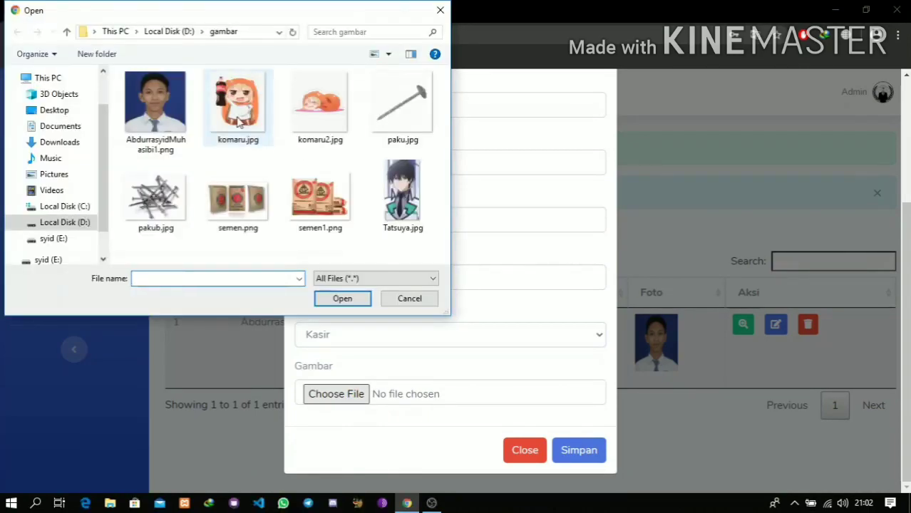
left_click(239, 114)
left_click(327, 300)
left_click(580, 449)
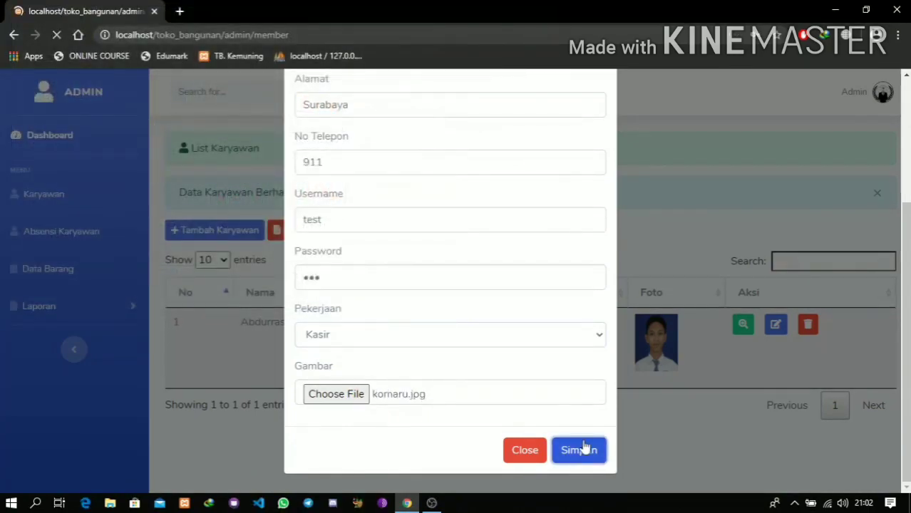
scroll(649, 398, "down", 1)
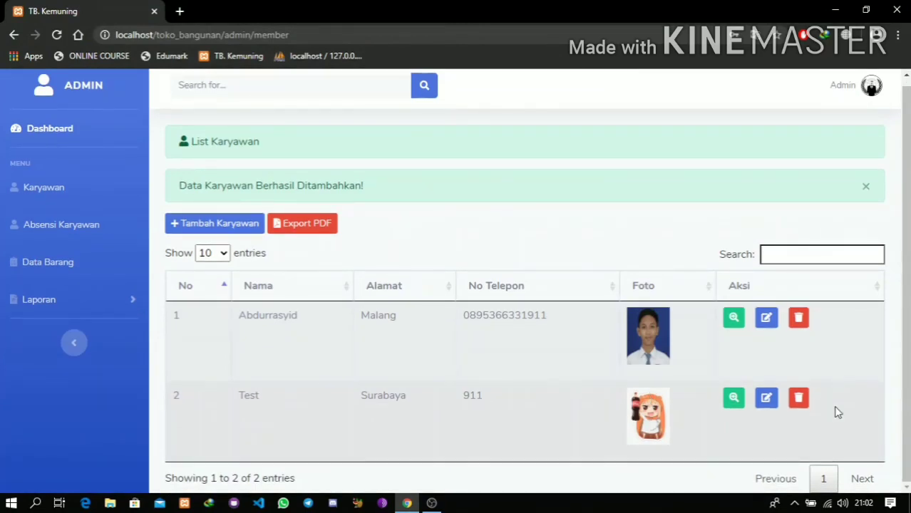
left_click(798, 399)
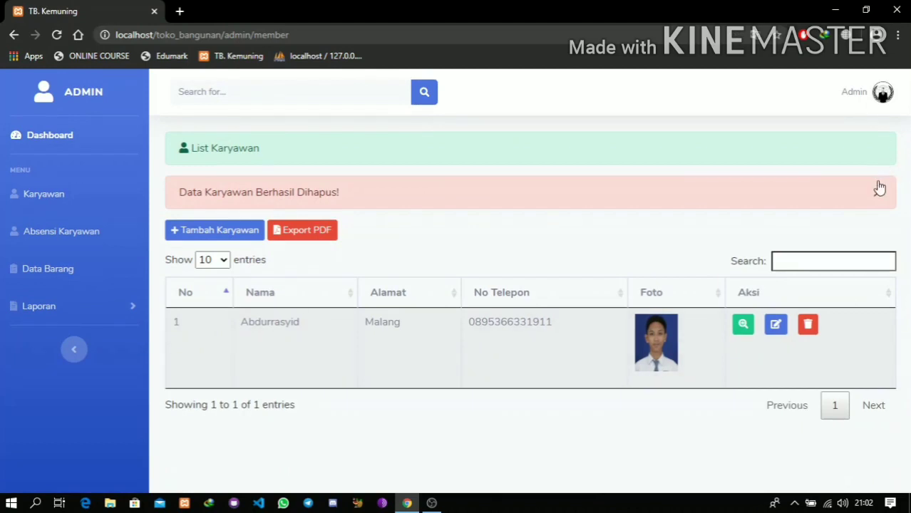
left_click(877, 192)
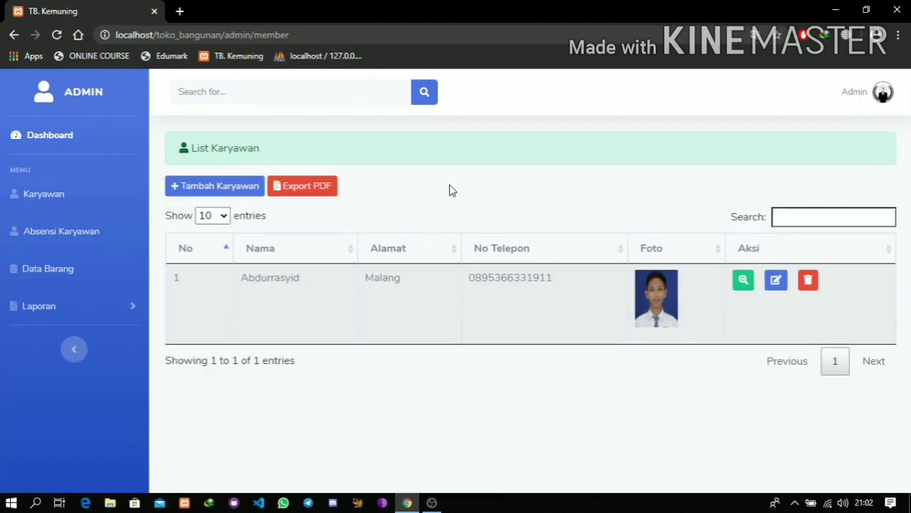
- Export the employee list to laporan-data-member.pdf, review it, and close the PDF tab
left_click(300, 187)
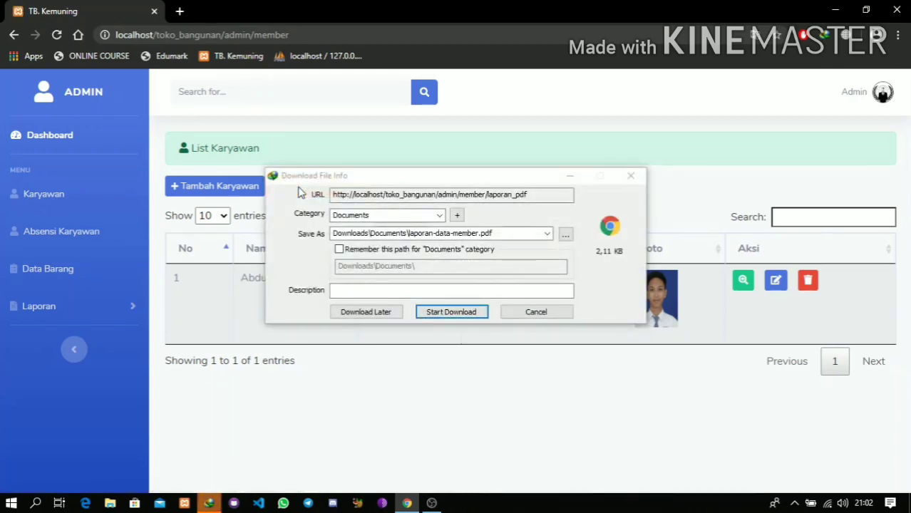
left_click(467, 313)
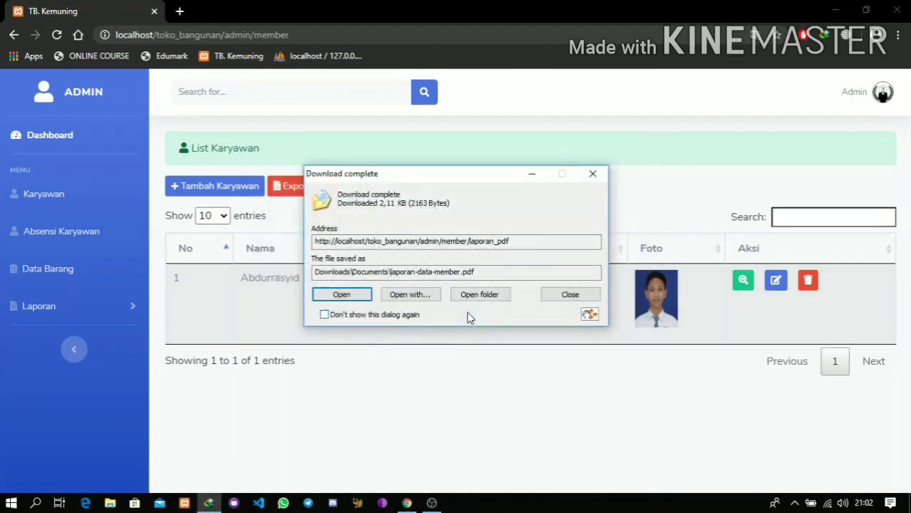
left_click(352, 294)
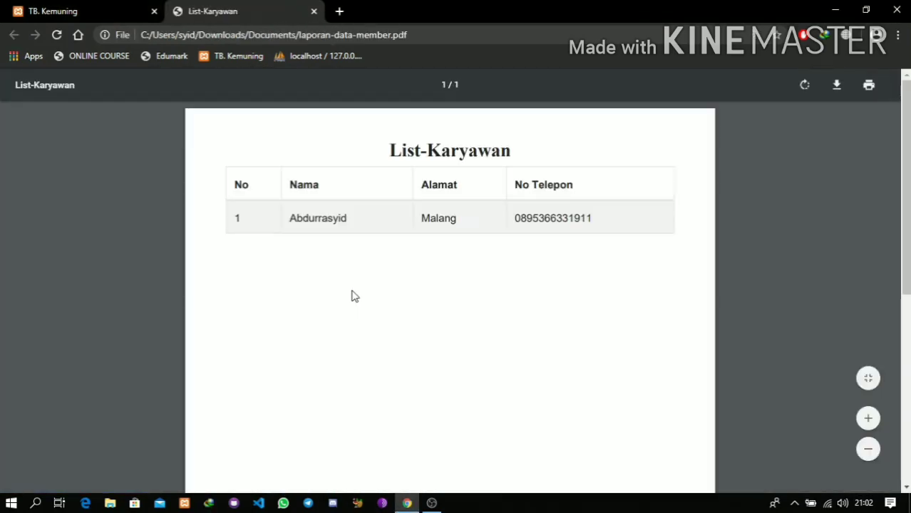
scroll(354, 296, "down", 1)
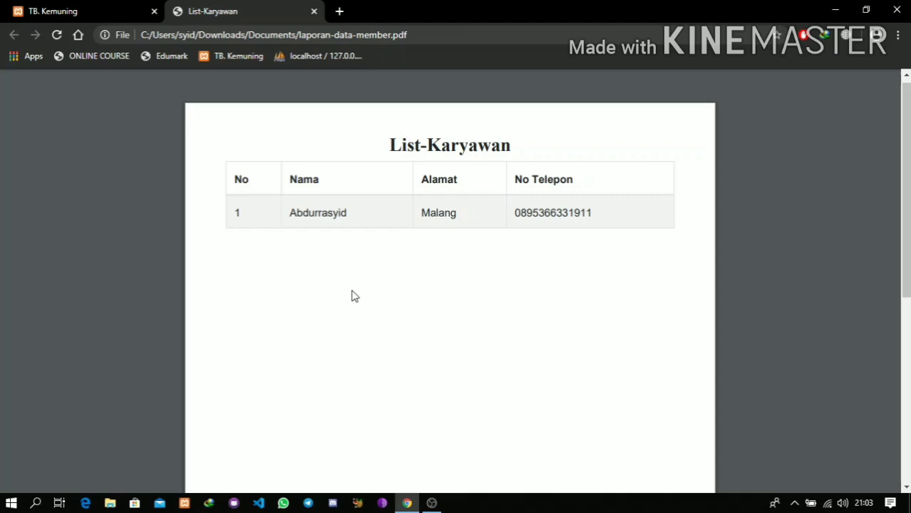
left_click(314, 11)
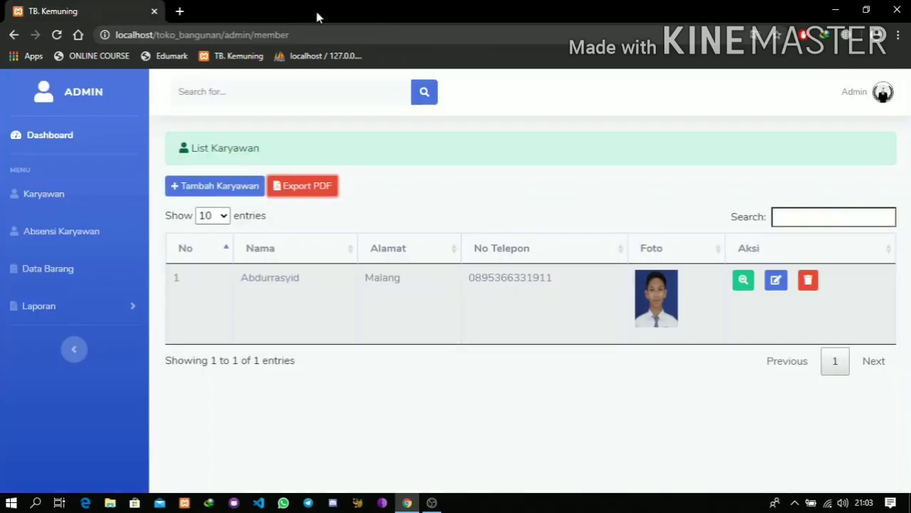
- Open the Absensi Karyawan page for 12-Jun-2020
left_click(397, 173)
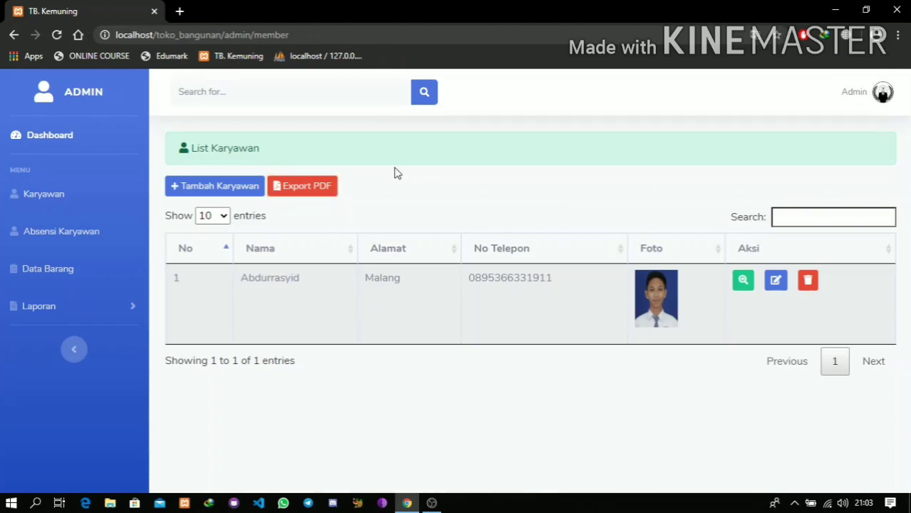
left_click(94, 236)
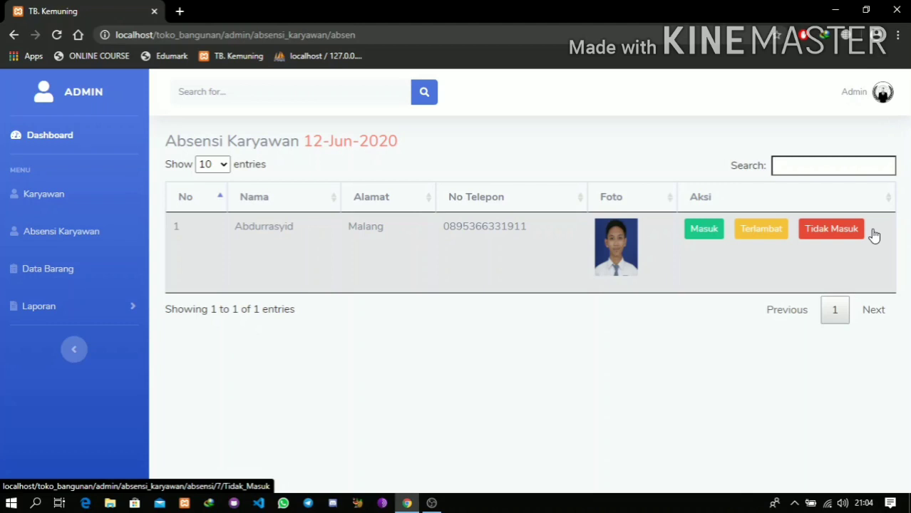
- Mark the employee as Masuk (present) for 12-Jun-2020
left_click(704, 229)
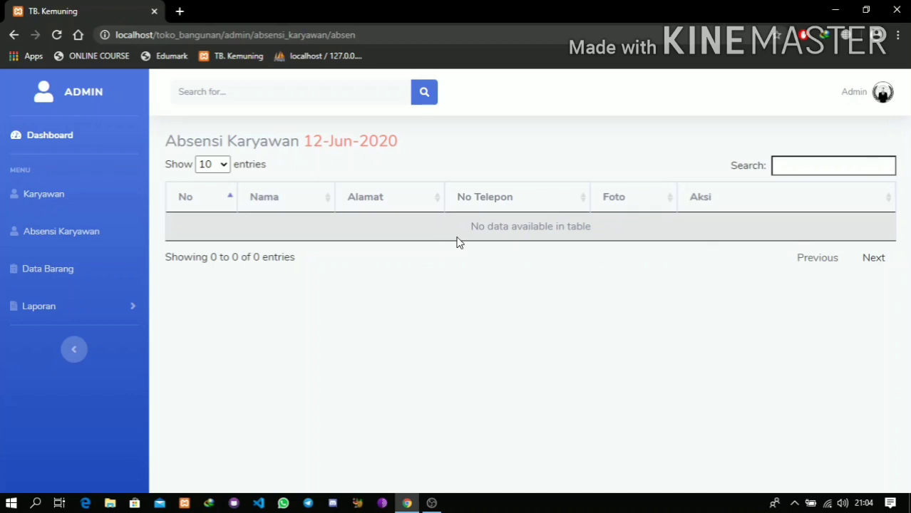
- From the employee's detail page, open Cetak Gaji with the month June 2020
left_click(71, 210)
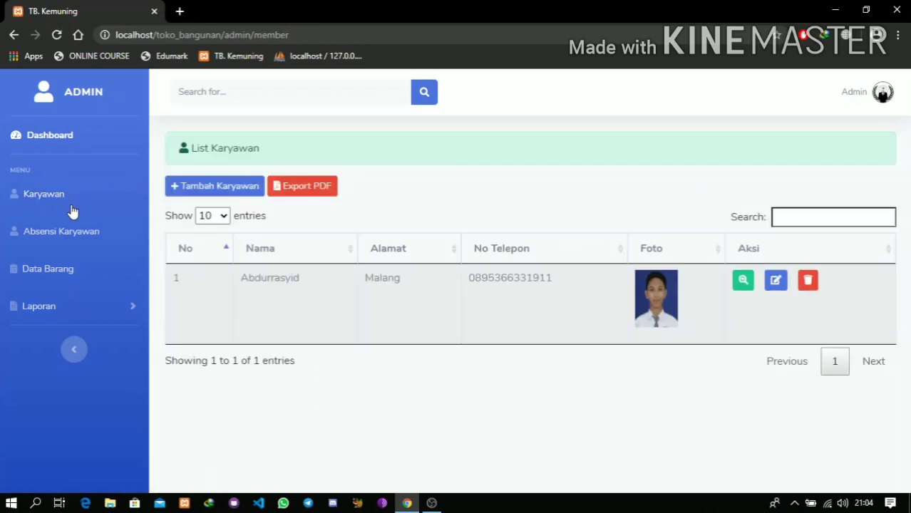
left_click(744, 281)
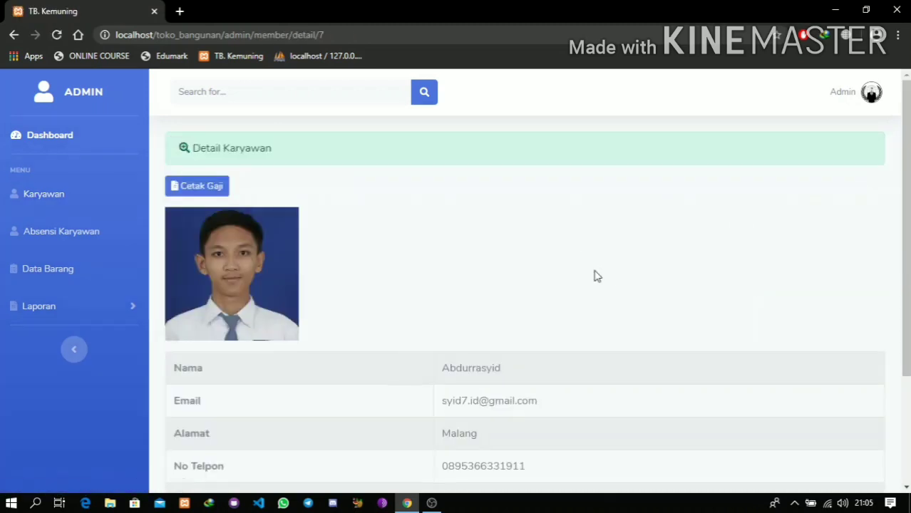
scroll(597, 277, "down", 1)
scroll(595, 274, "up", 1)
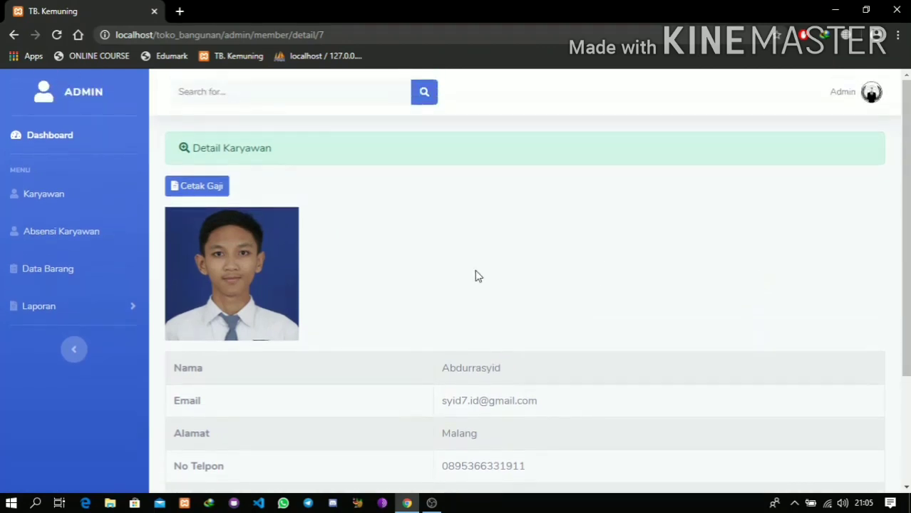
left_click(215, 191)
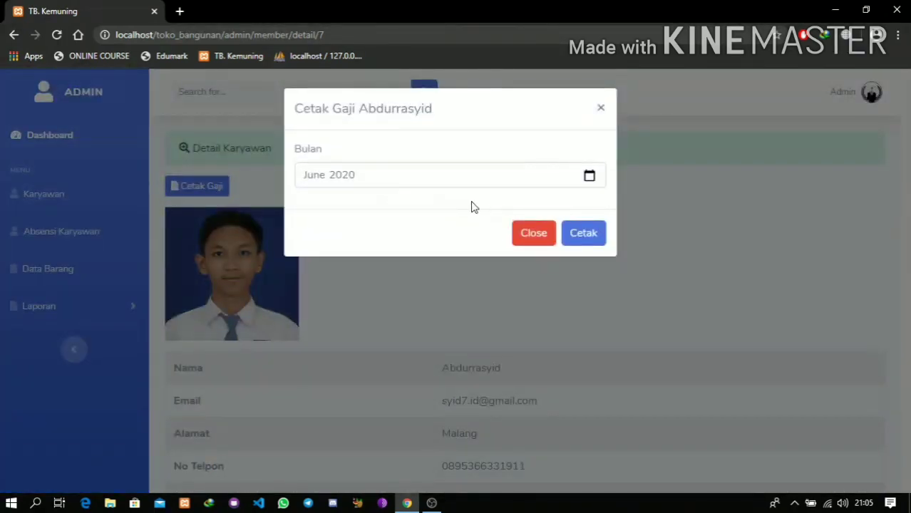
left_click(426, 180)
left_click(589, 178)
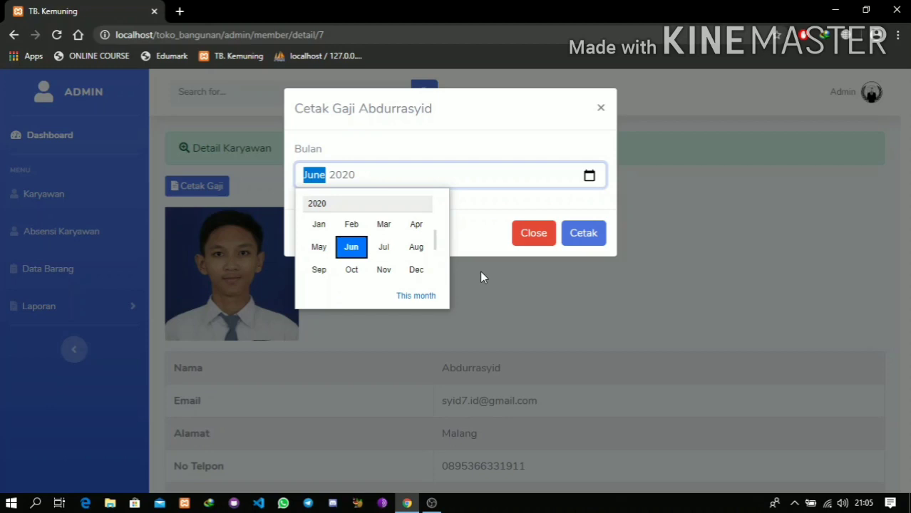
left_click(468, 236)
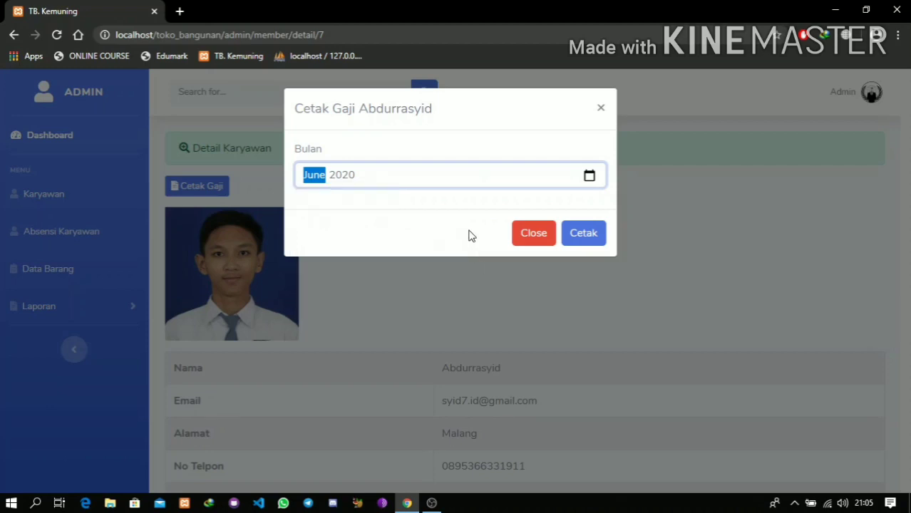
- Print the June 2020 salary slip as laporan-gaji.pdf, check its Rp. 75.000 total, and close it
left_click(583, 234)
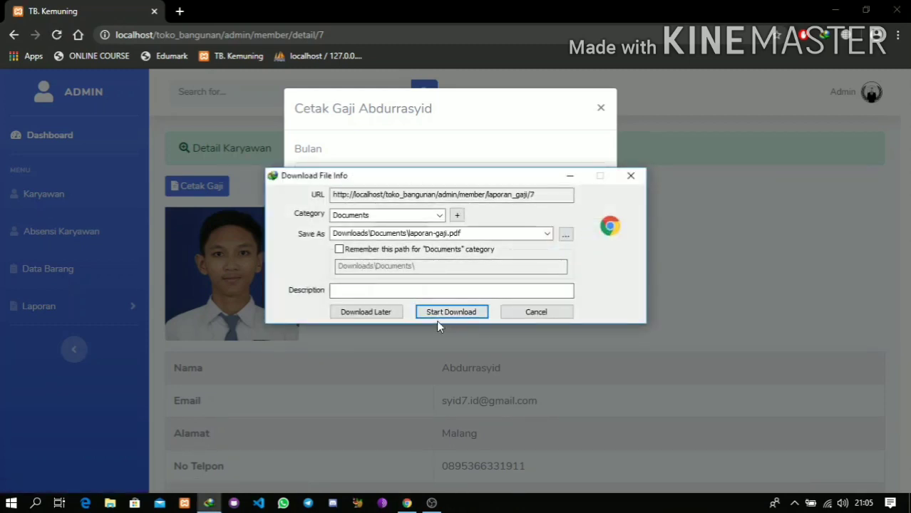
left_click(438, 316)
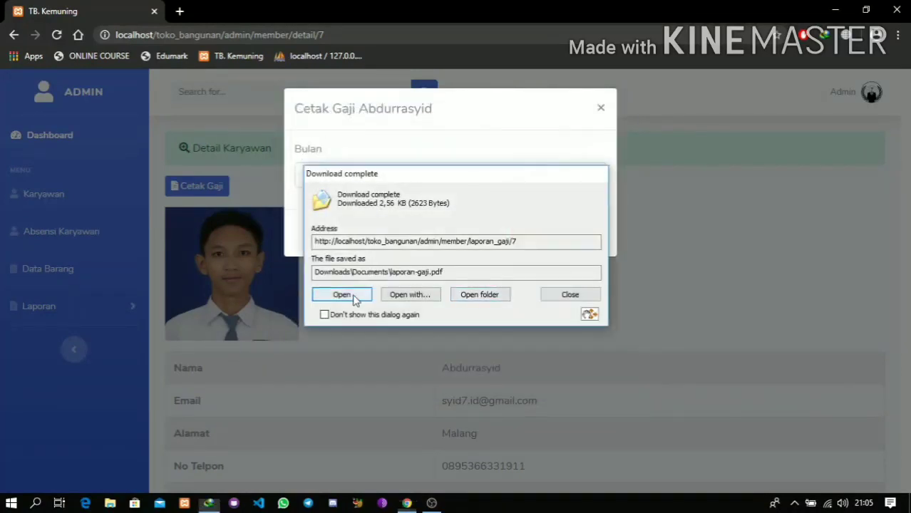
left_click(347, 296)
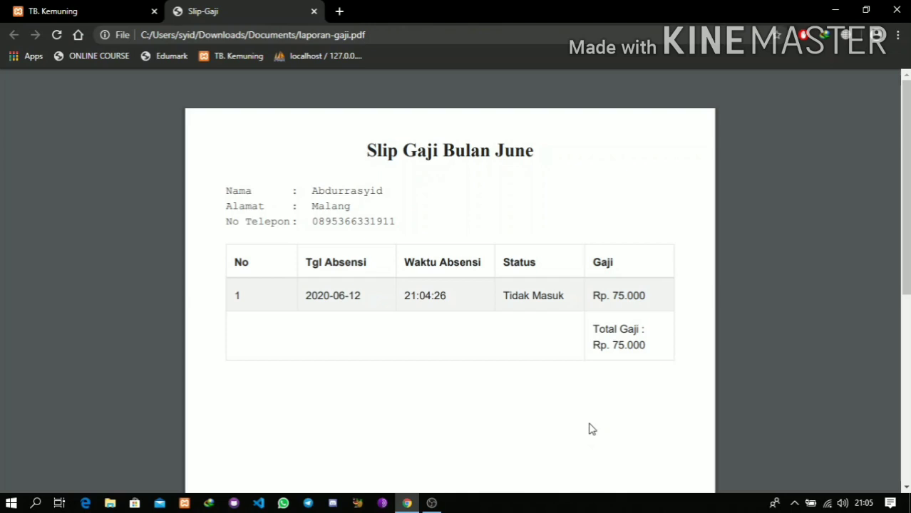
scroll(630, 368, "down", 1)
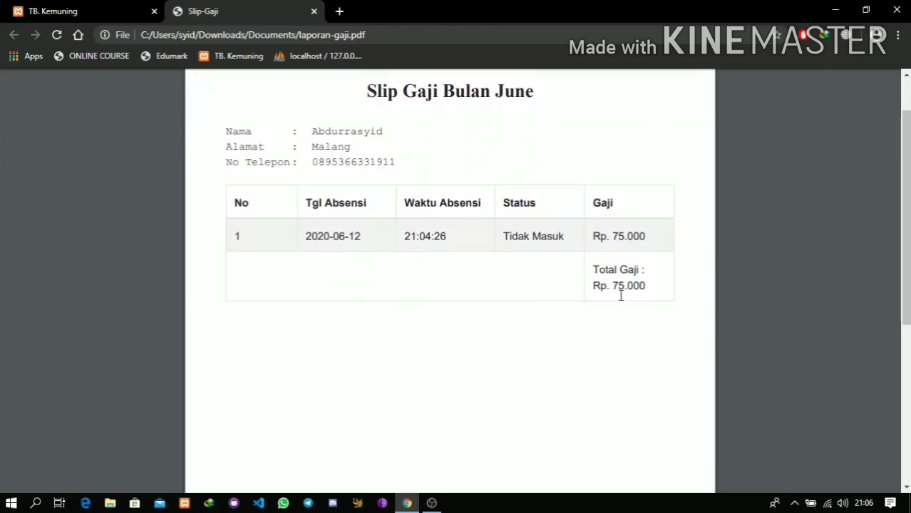
scroll(620, 295, "down", 3)
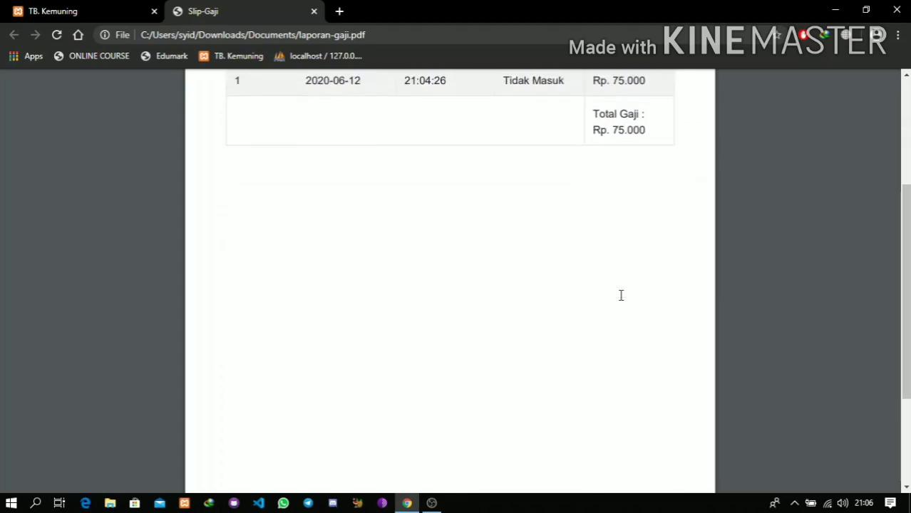
scroll(621, 295, "up", 1)
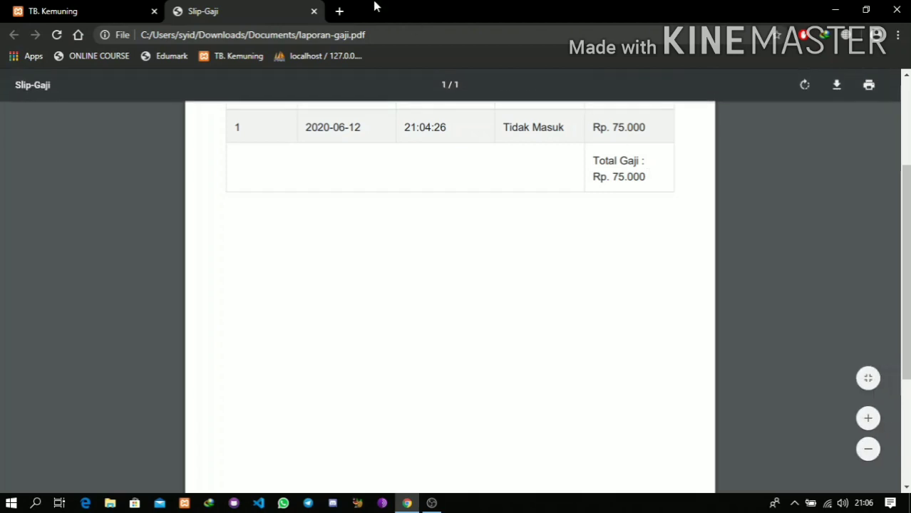
left_click(313, 11)
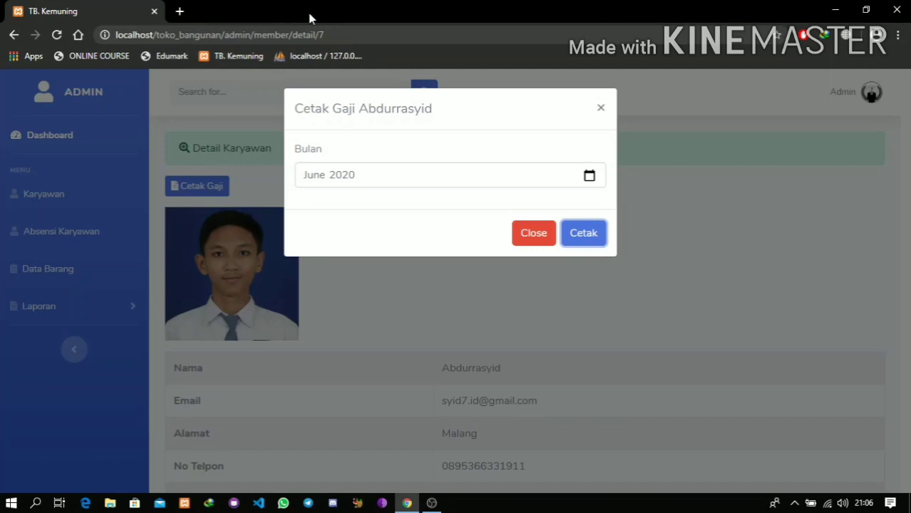
- Close the Cetak Gaji dialog and start a new item on Data Barang
left_click(533, 241)
left_click(111, 273)
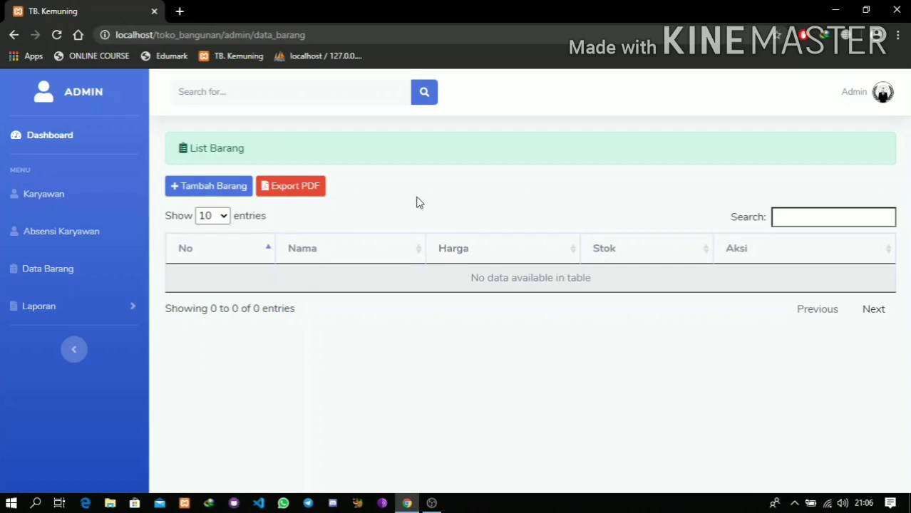
left_click(213, 186)
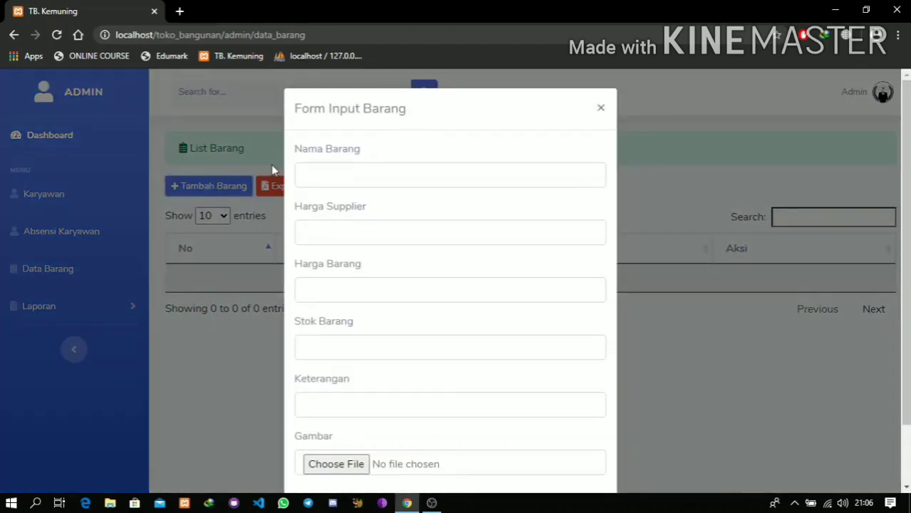
- Enter item Semen Tiga Roda with supplier price 40000, selling price 45000 and stock 100
left_click(319, 178)
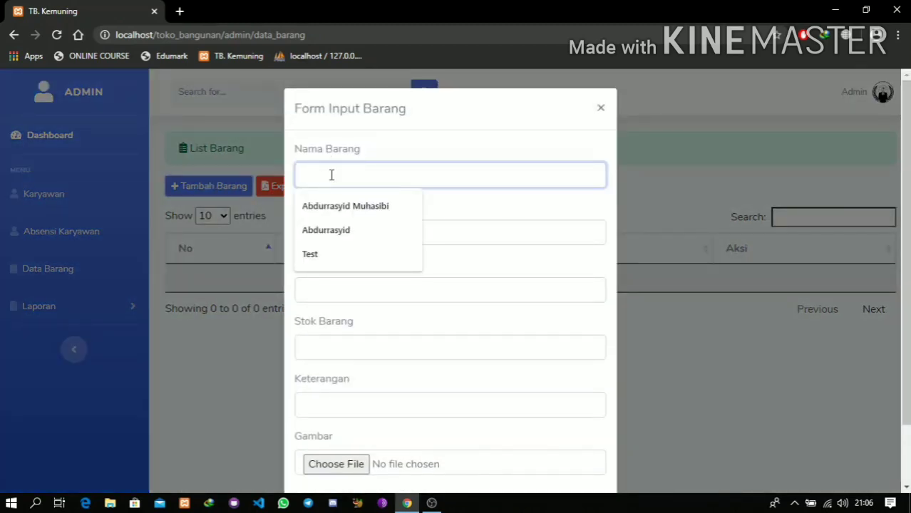
type("Semen Tiga Roda")
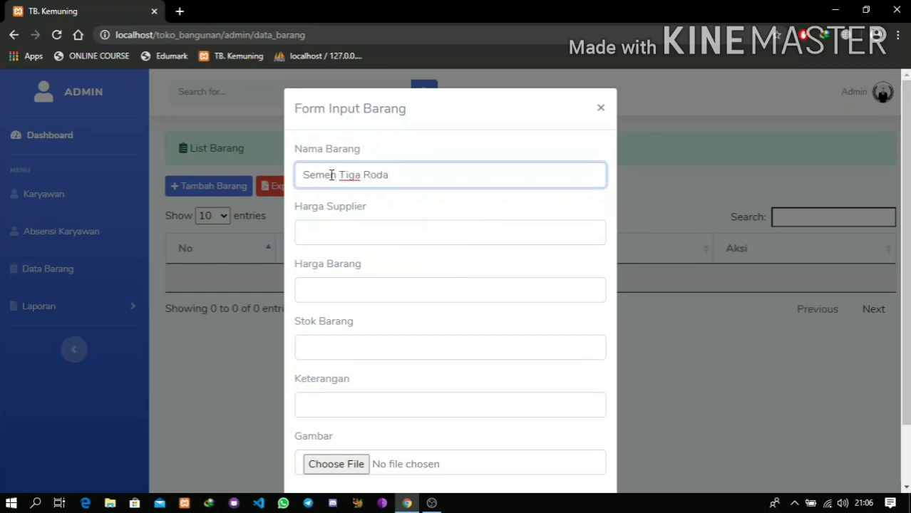
left_click(335, 229)
scroll(370, 224, "down", 1)
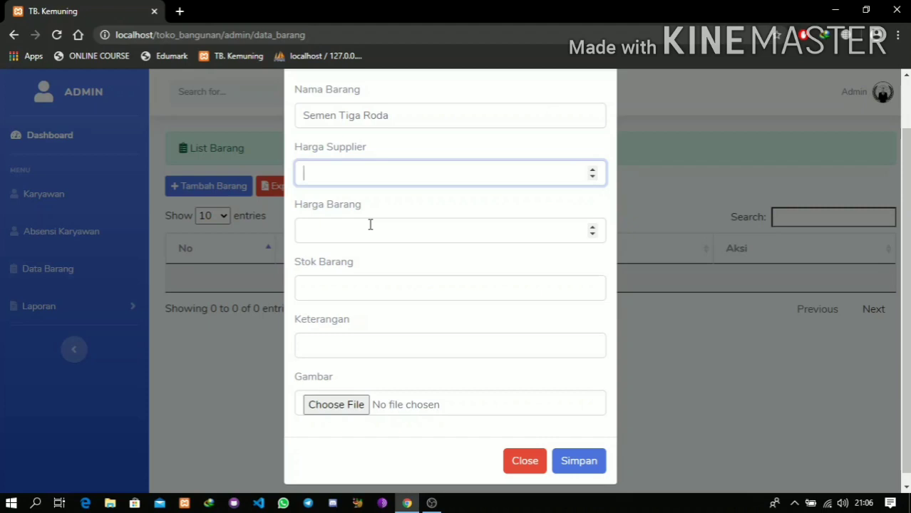
type("40000")
left_click(370, 224)
type("45000")
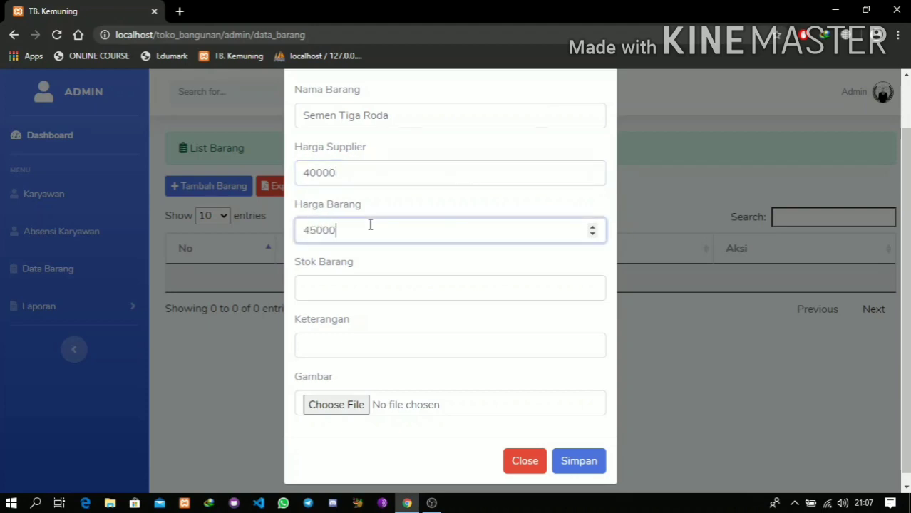
key("Tab")
type("100")
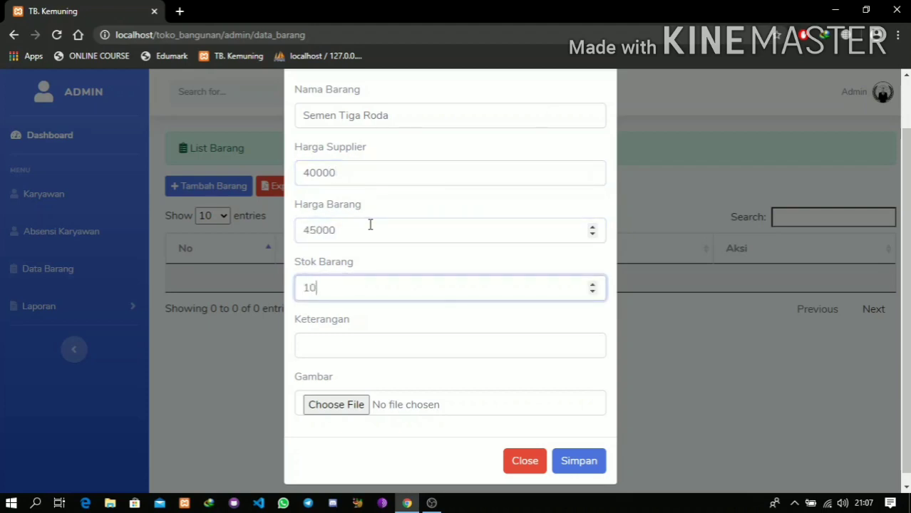
- Describe it as 'Semen 1 sack = 40kg', attach semen.png, and save the item
key("Tab")
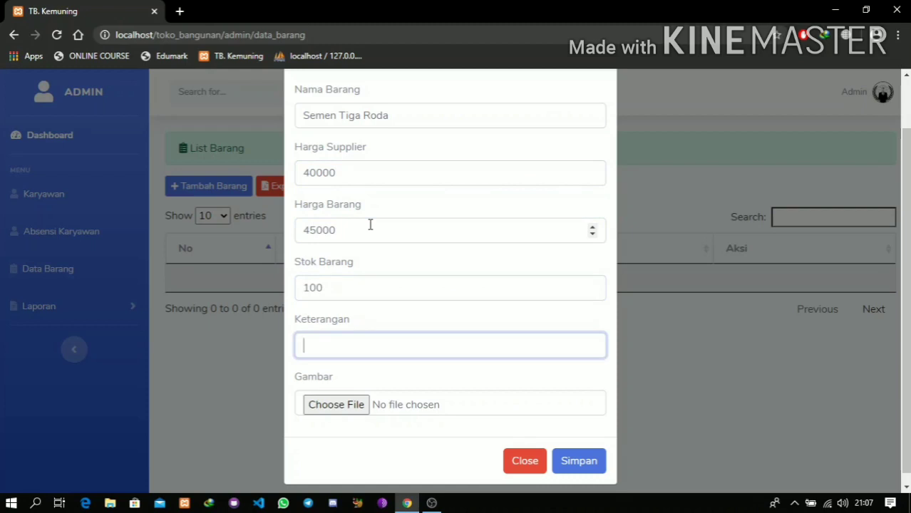
type("Sem")
key("BackSpace")
key("BackSpace")
type("men 1 sack")
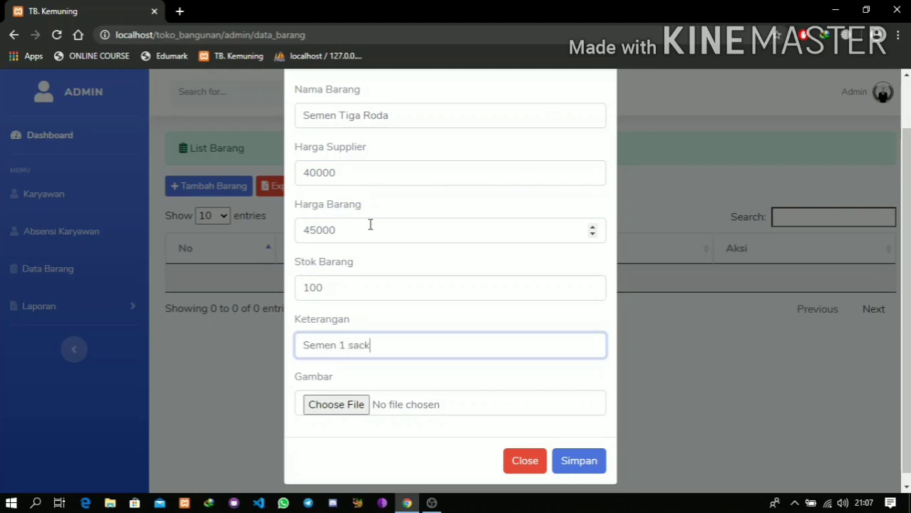
type(" = 40kg")
left_click(355, 403)
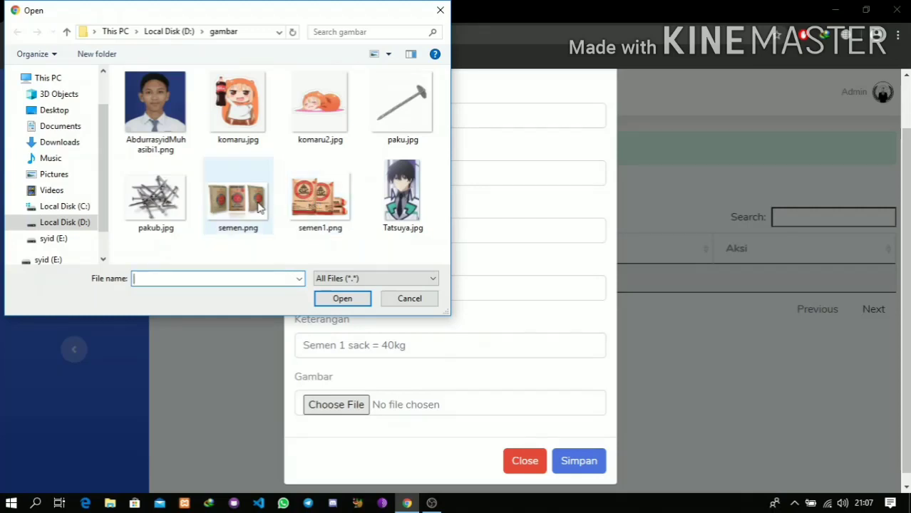
left_click(260, 206)
left_click(344, 298)
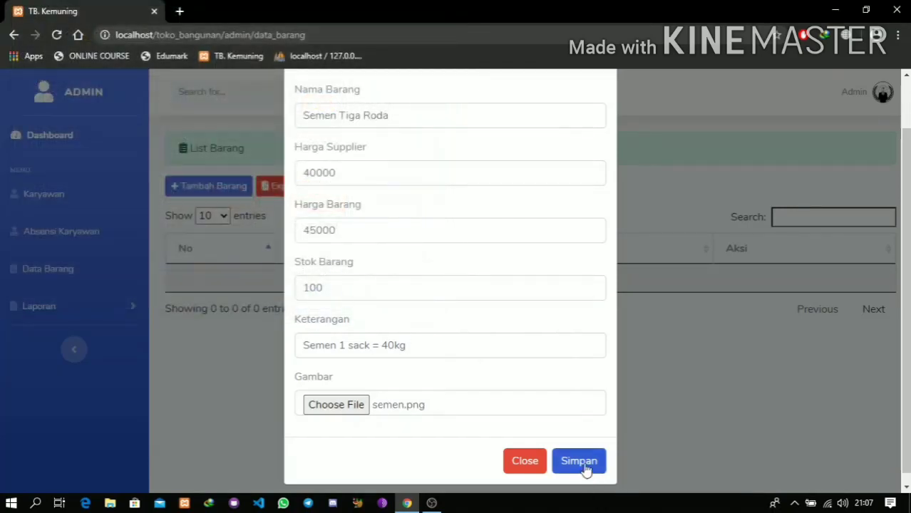
left_click(583, 464)
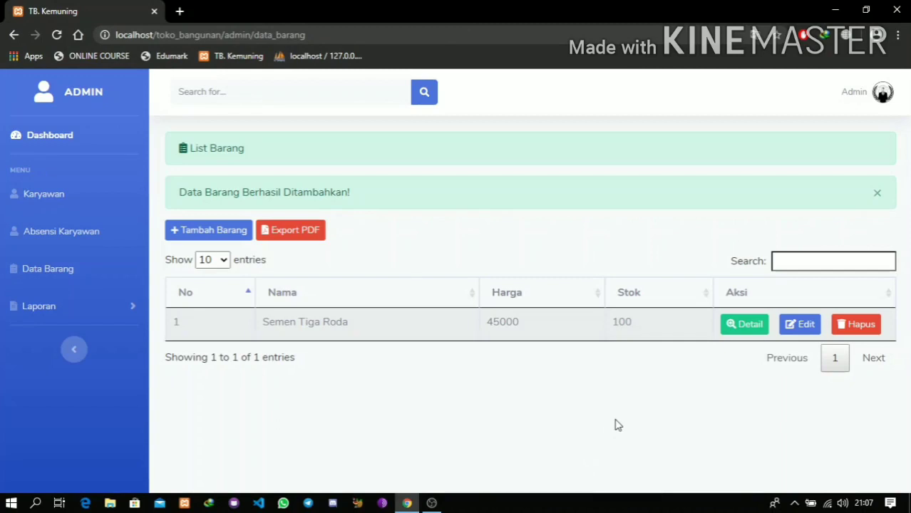
- Start a new item Paku with supplier price 1500, selling price 1700 and stock 80
left_click(210, 241)
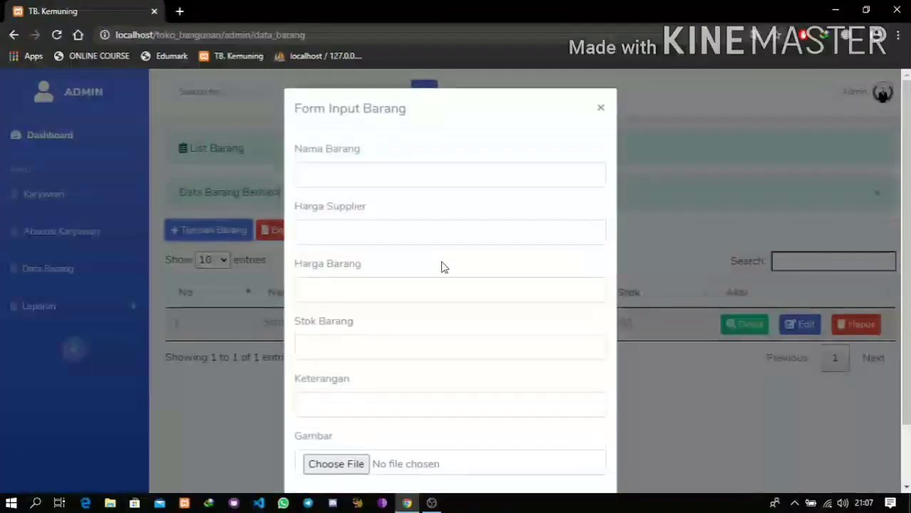
left_click(356, 178)
type("Paku")
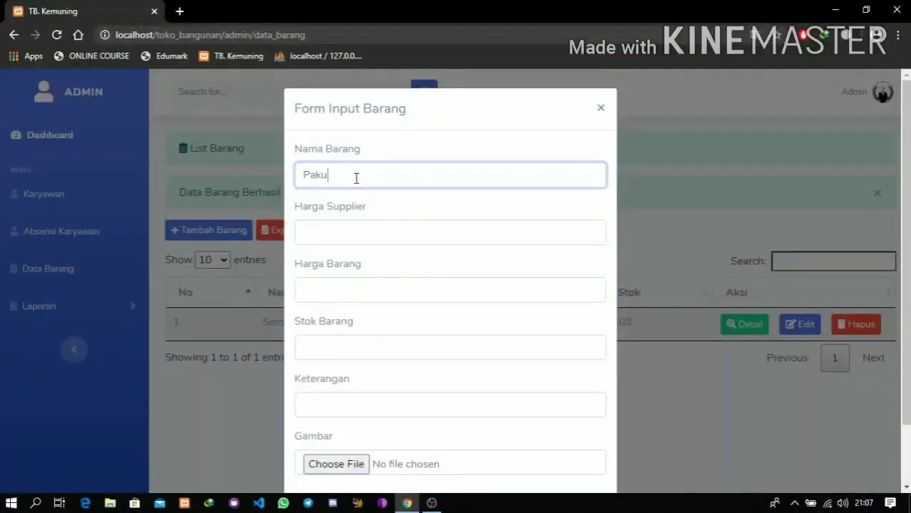
key("Tab")
type("1500")
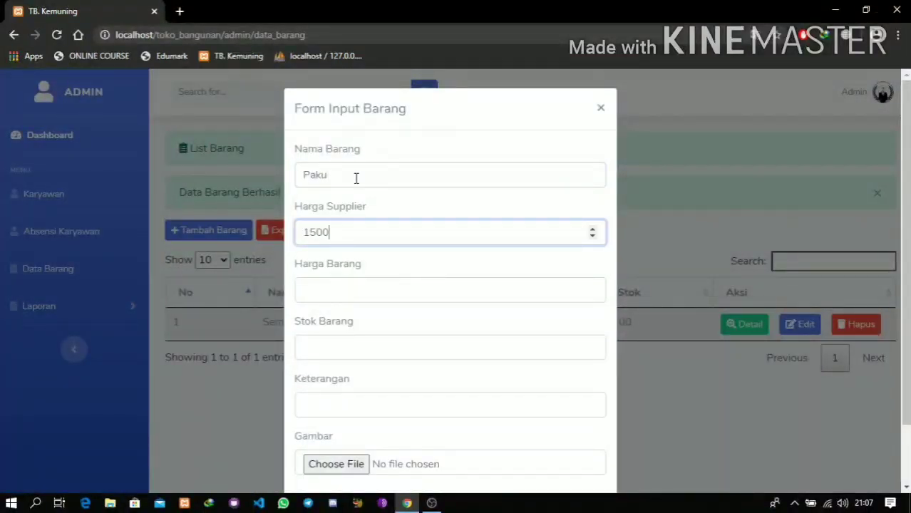
key("Tab")
type("1700")
key("Tab")
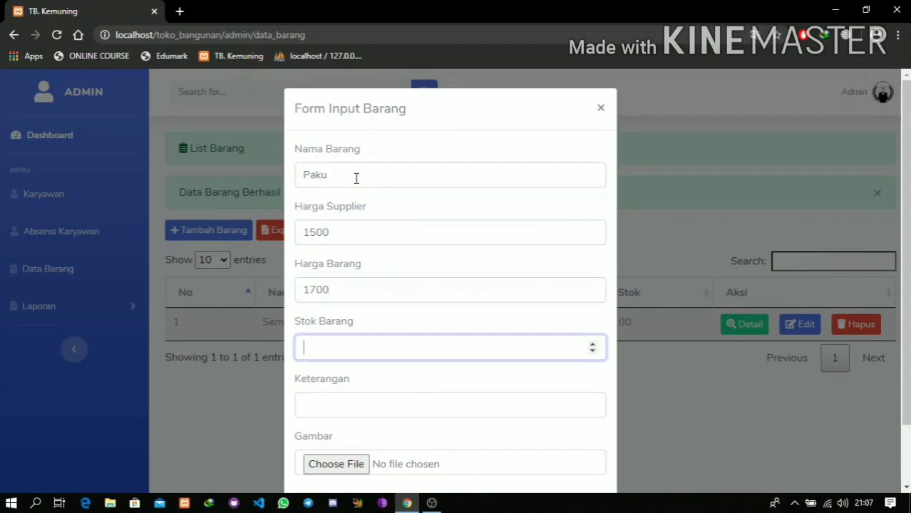
type("100")
key("BackSpace")
key("BackSpace")
key("BackSpace")
type("80")
- Give Paku the description 'Stok /kg', attach paku.jpg, and save it
key("Tab")
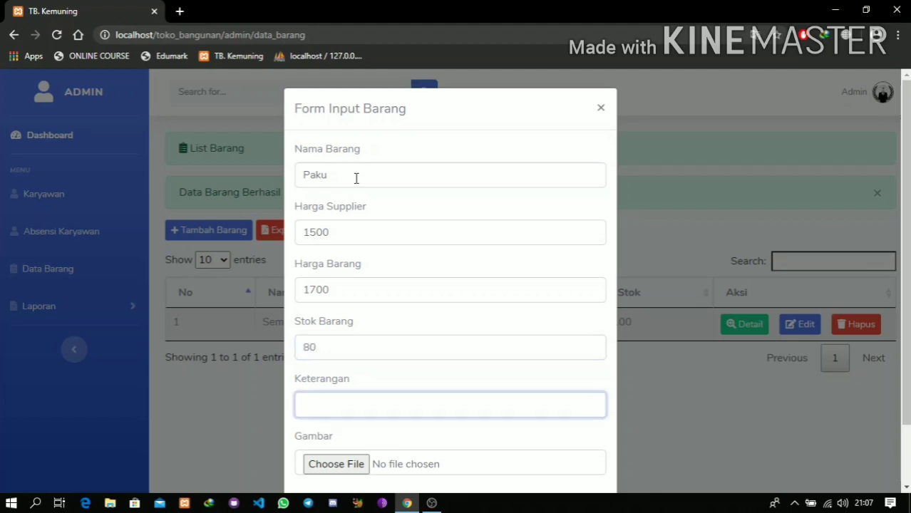
type("Stok /")
type("kg")
left_click(336, 464)
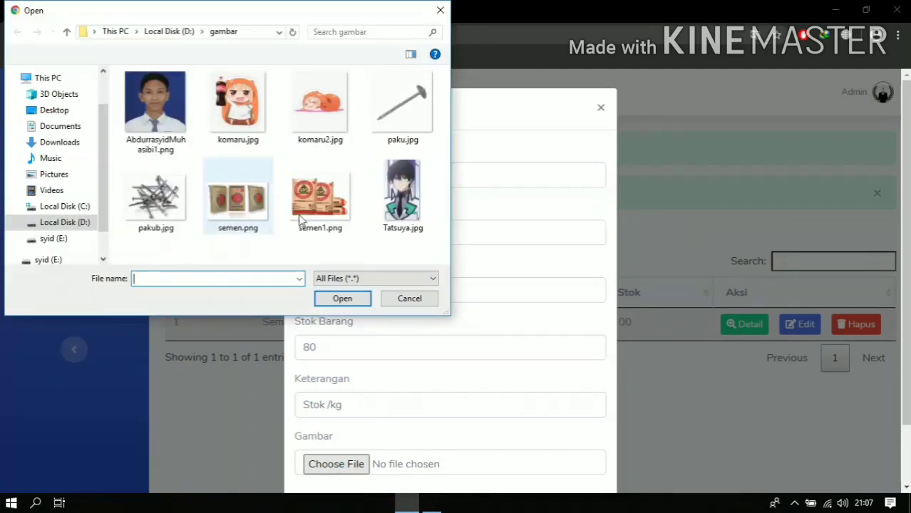
left_click(403, 107)
left_click(322, 298)
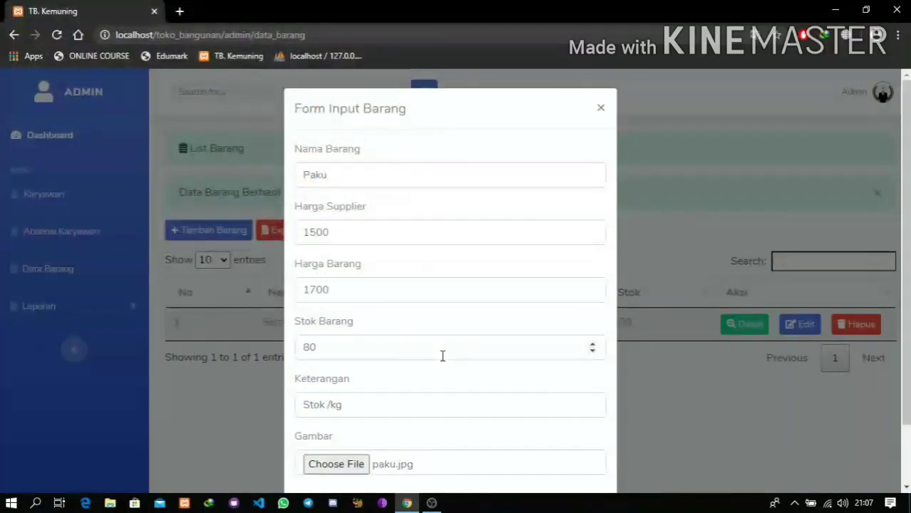
scroll(442, 356, "down", 1)
left_click(576, 451)
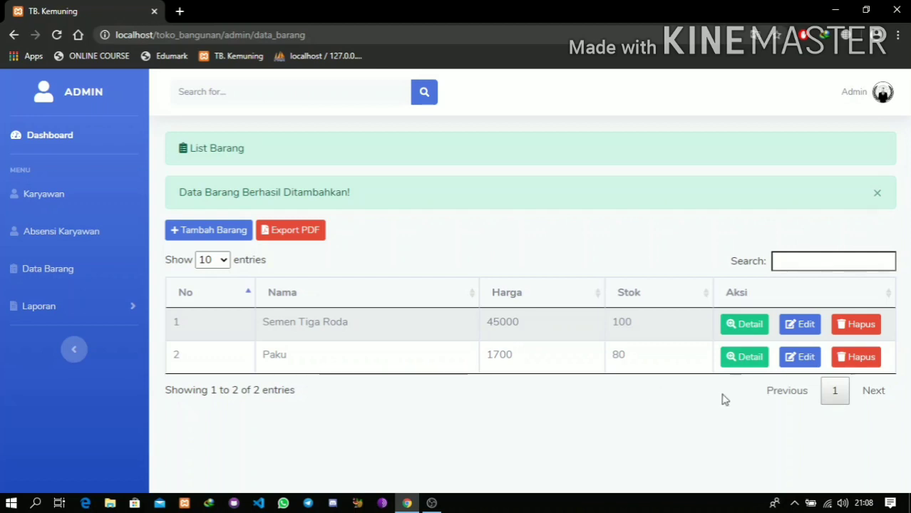
- Add 20 units to Semen Tiga Roda's stock, raising it from 100 to 120
left_click(736, 324)
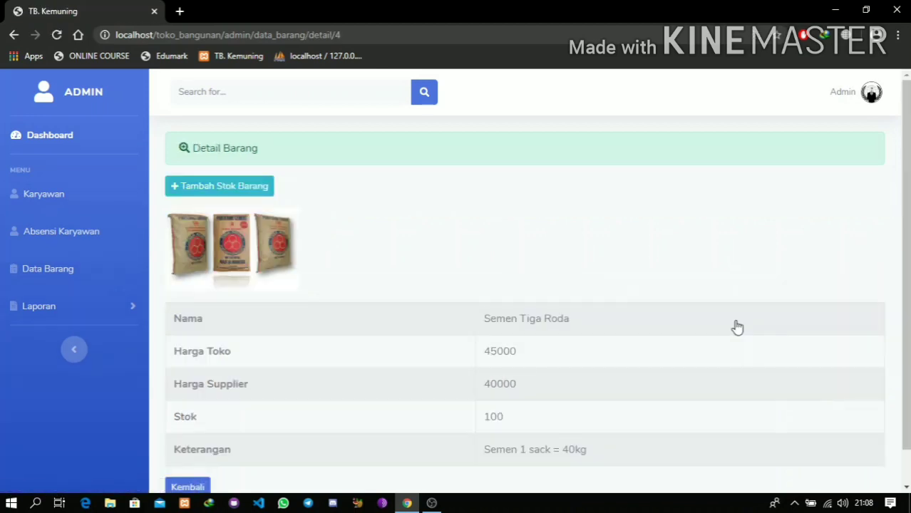
scroll(737, 326, "down", 1)
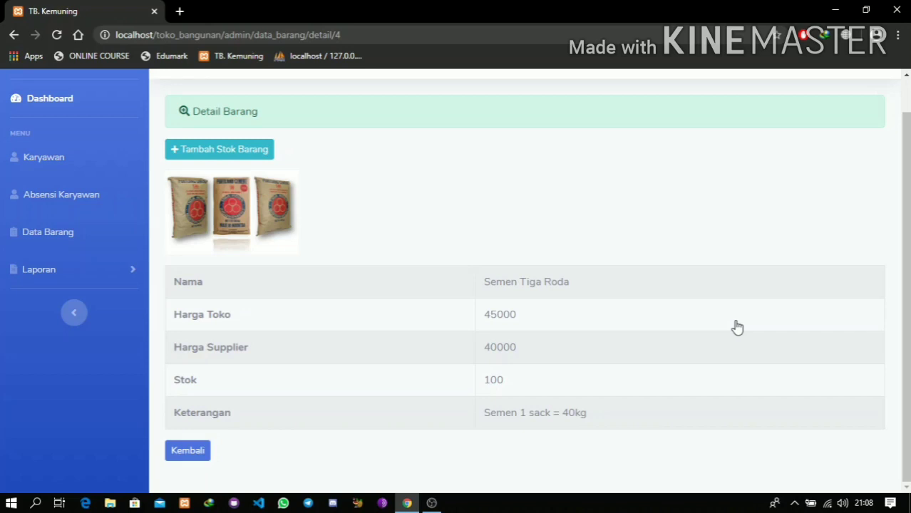
left_click(216, 149)
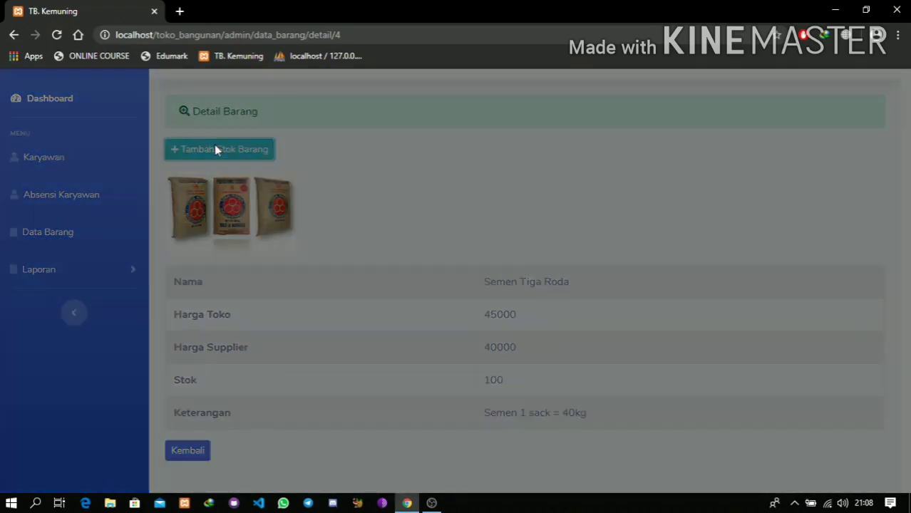
left_click(349, 169)
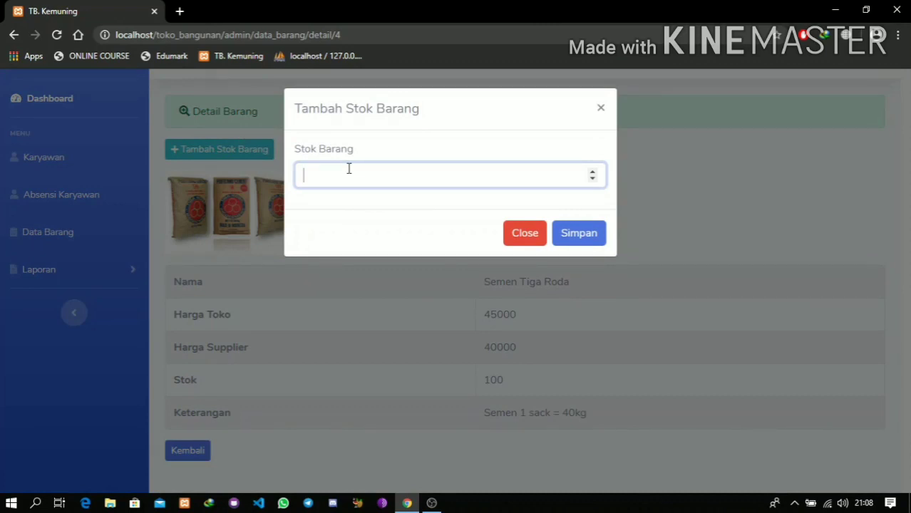
type("20")
left_click(559, 235)
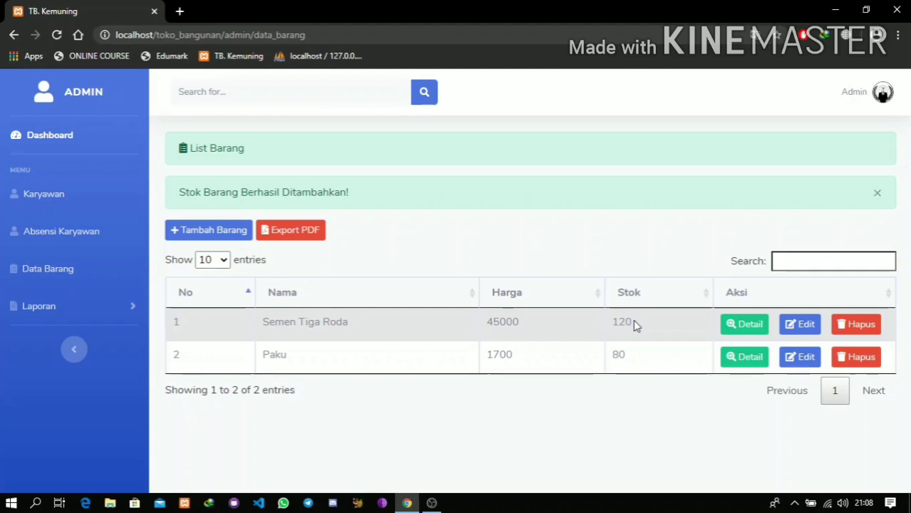
- Rename Semen Tiga Roda to Semen Padang and change its price to 50000
left_click(798, 327)
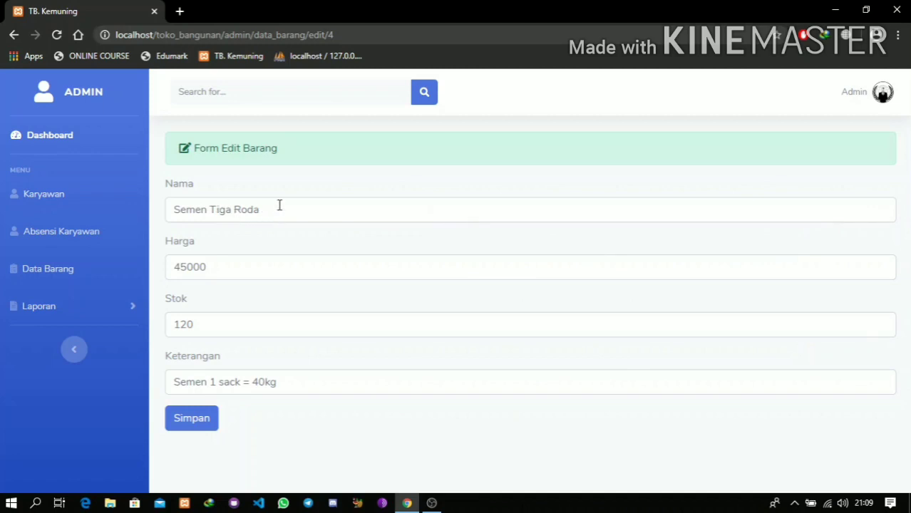
left_click_drag(278, 203, 209, 210)
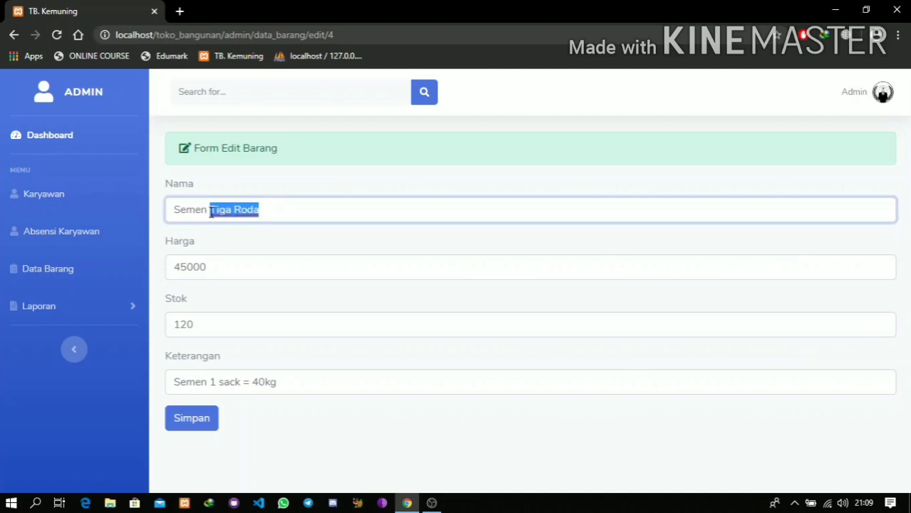
type("Padang")
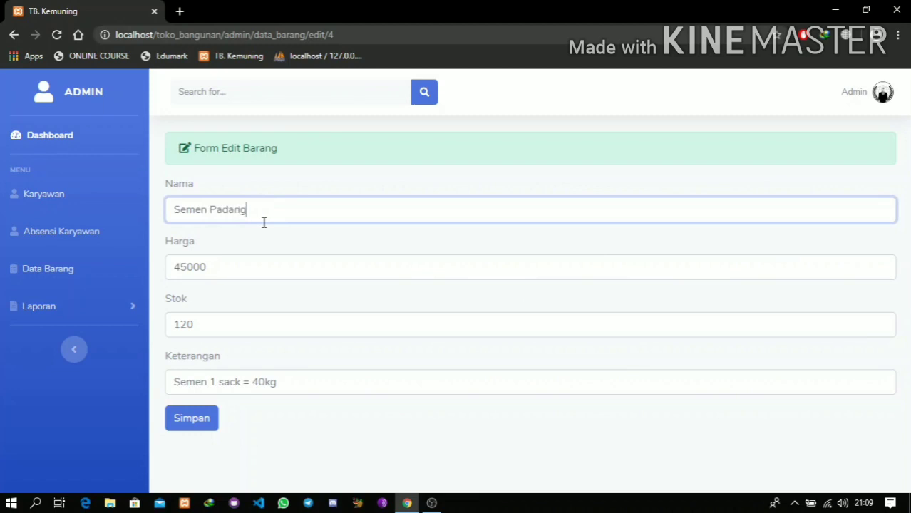
left_click(187, 266)
key("BackSpace")
key("BackSpace")
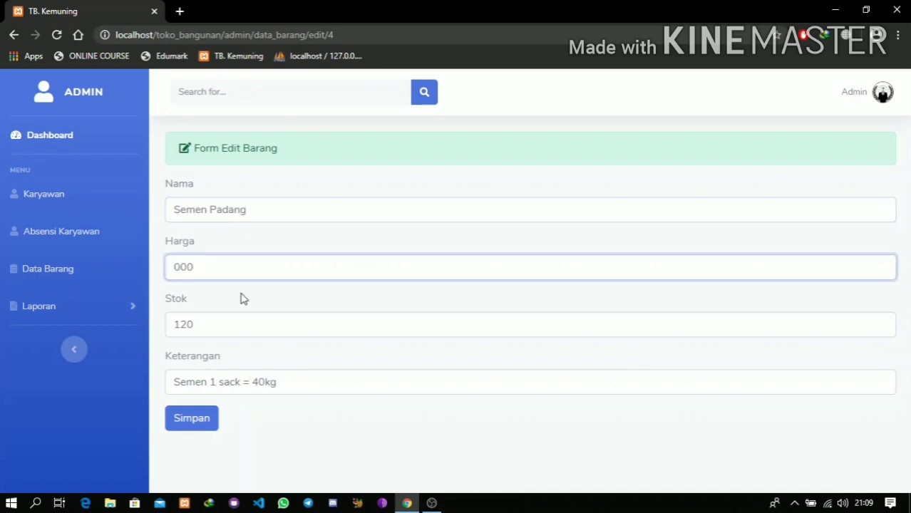
type("50")
left_click(191, 432)
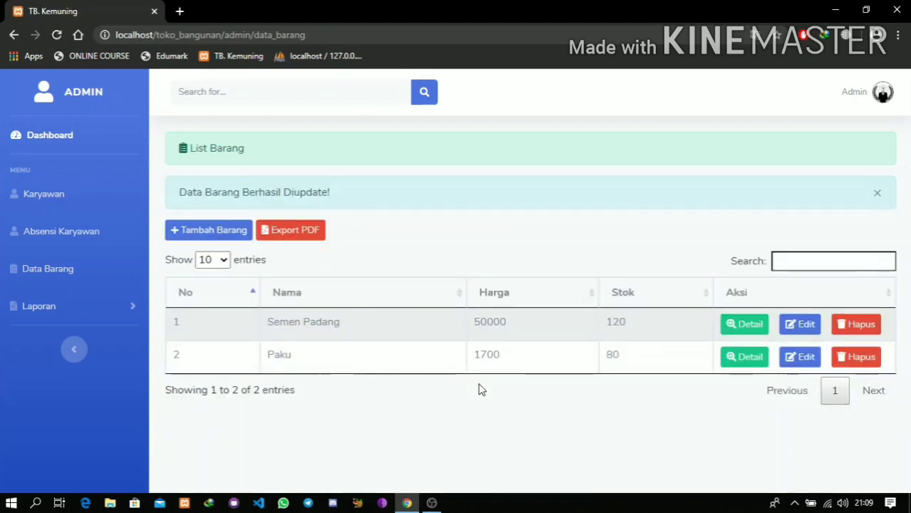
- Download the item list as laporan-data-barang.pdf, view it, and close it
left_click(319, 236)
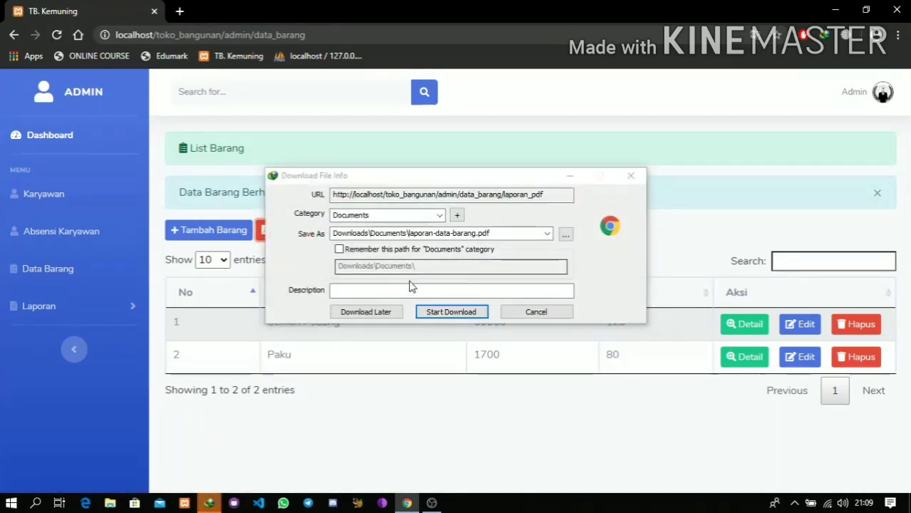
left_click(430, 311)
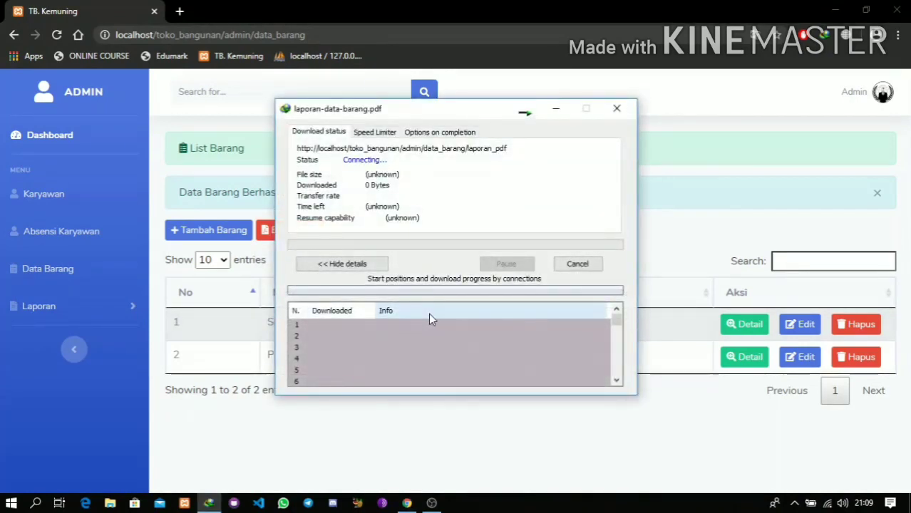
left_click(336, 294)
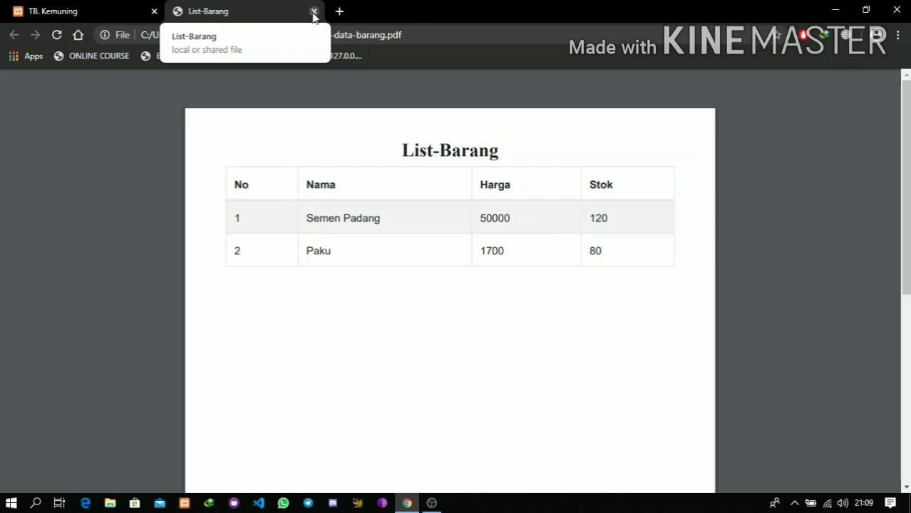
left_click(313, 12)
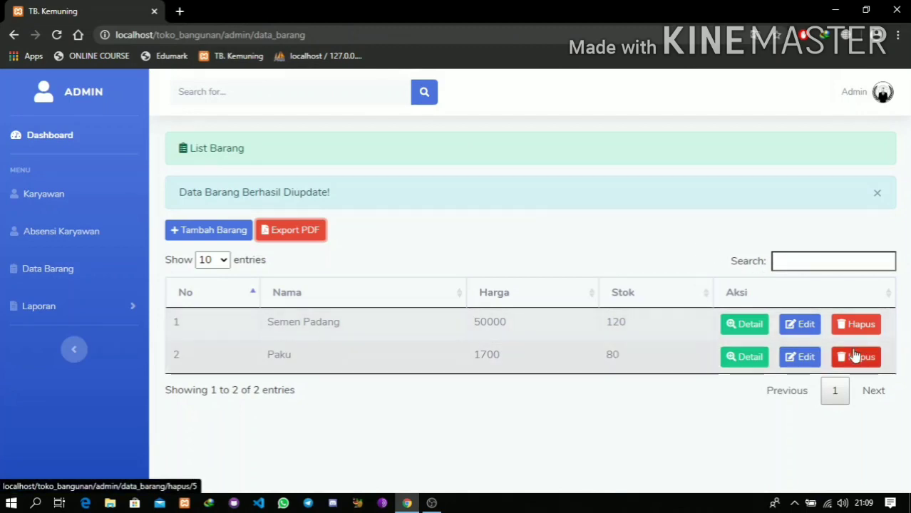
- Delete the Paku item so only Semen Padang remains, dismissing both confirmation alerts
left_click(877, 192)
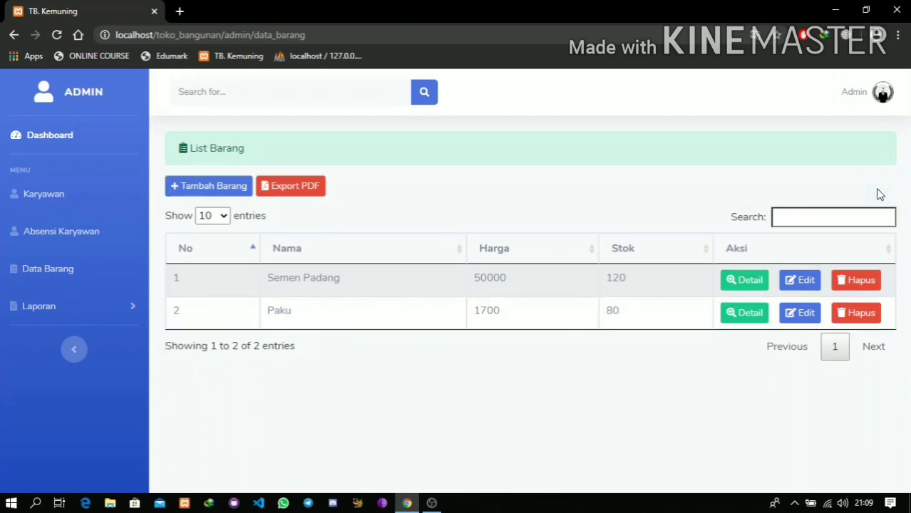
left_click(853, 322)
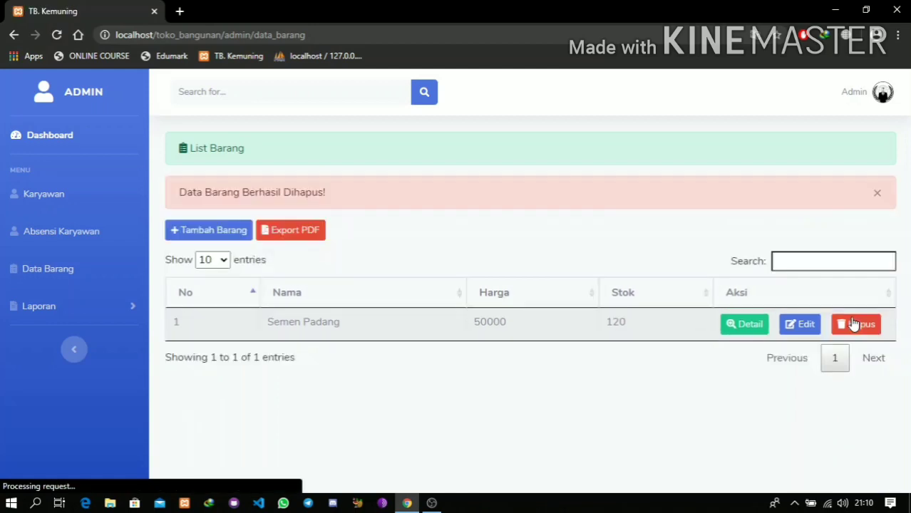
left_click(876, 194)
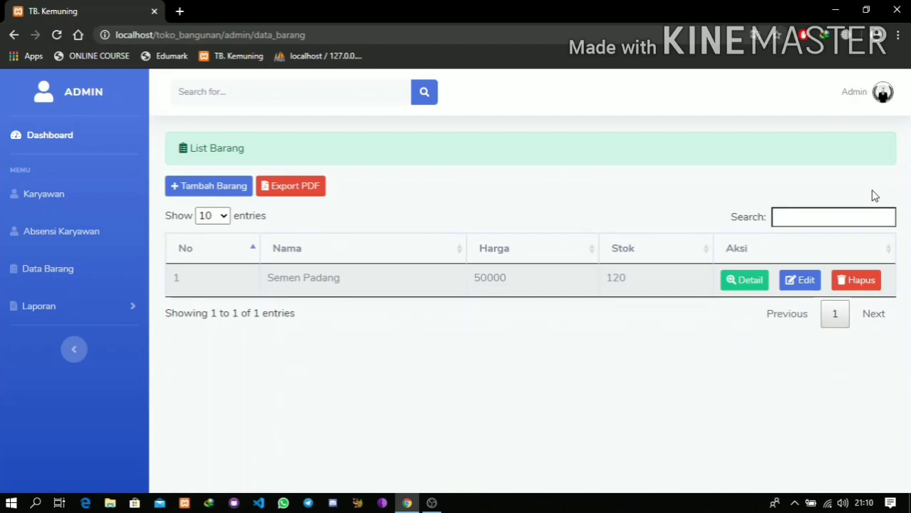
left_click(116, 315)
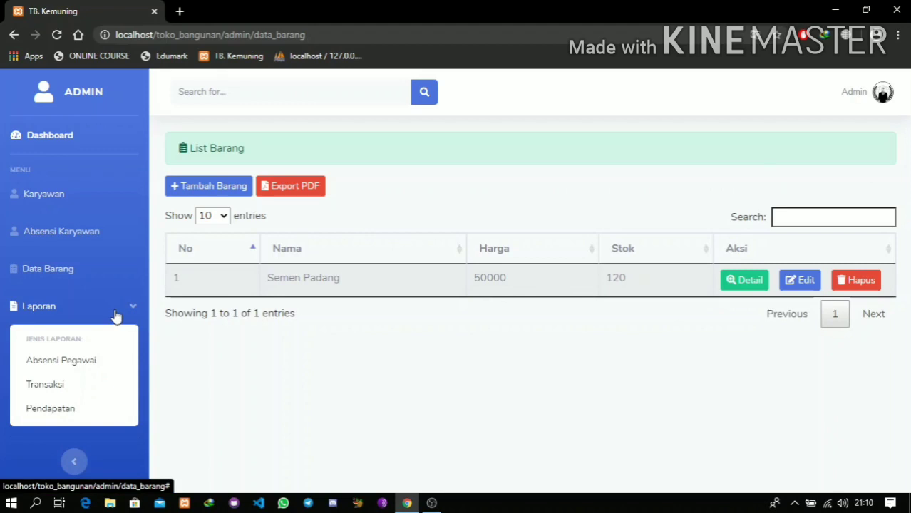
- Export the Absensi Pegawai report as list-absensi.pdf, overwriting the old file, and review it
left_click(79, 358)
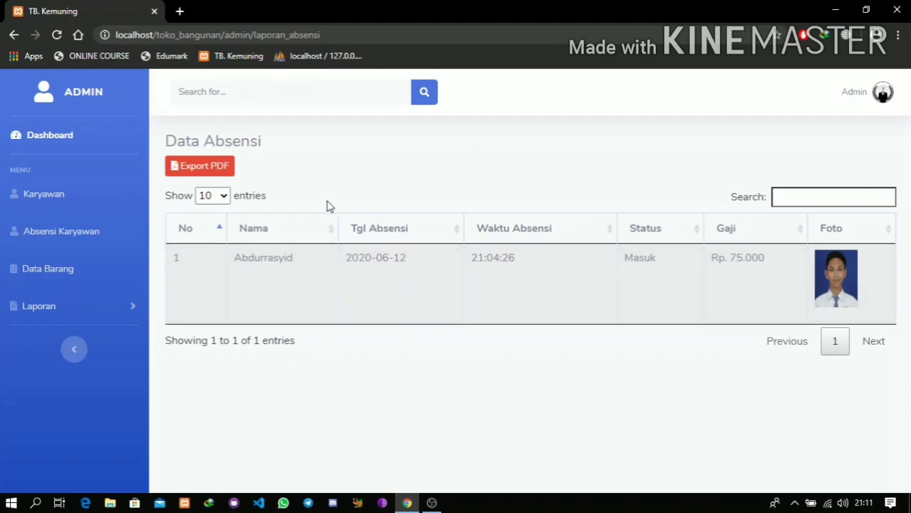
left_click(219, 175)
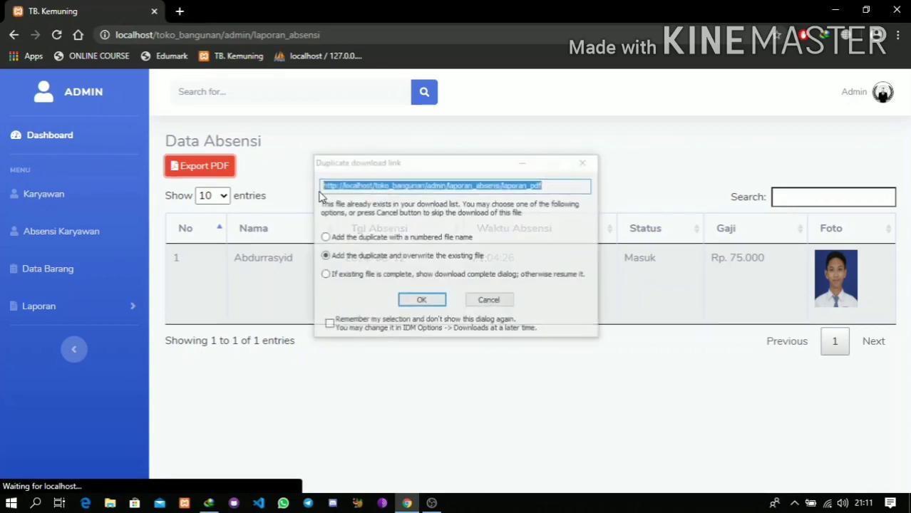
left_click(421, 301)
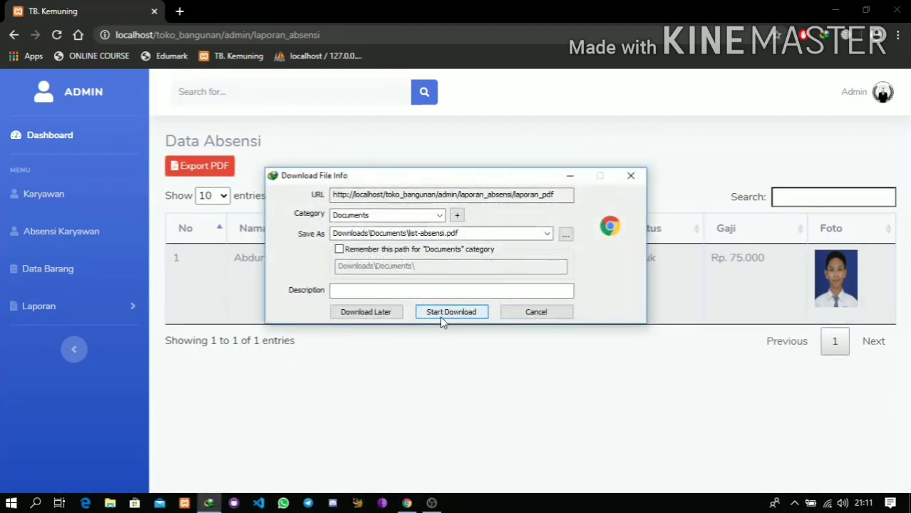
left_click(440, 314)
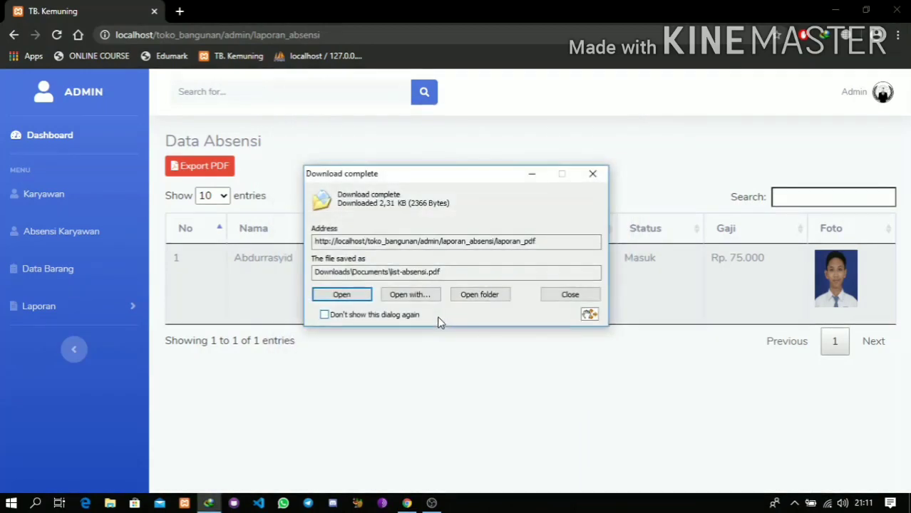
left_click(340, 293)
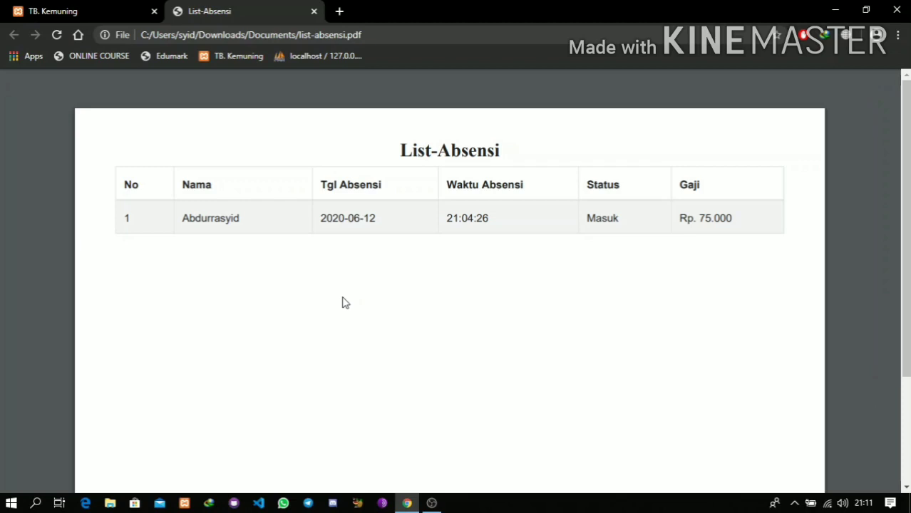
left_click(136, 18)
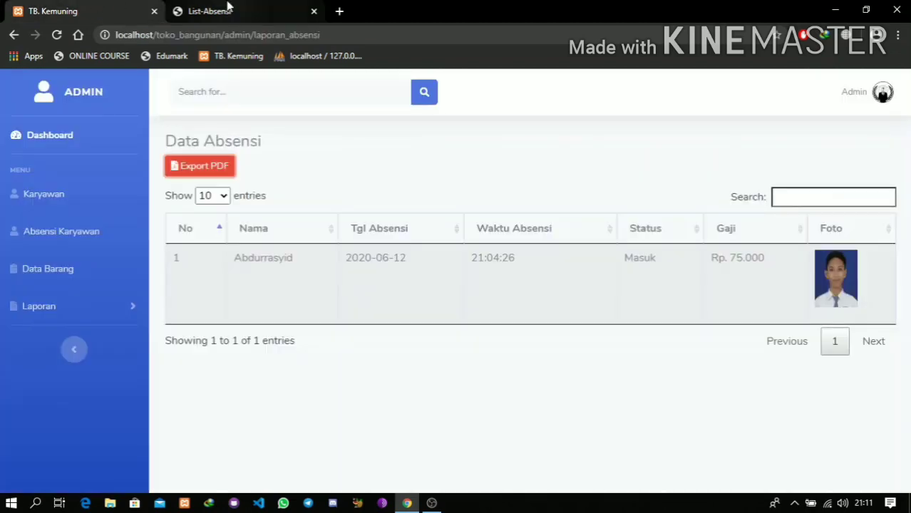
left_click(229, 9)
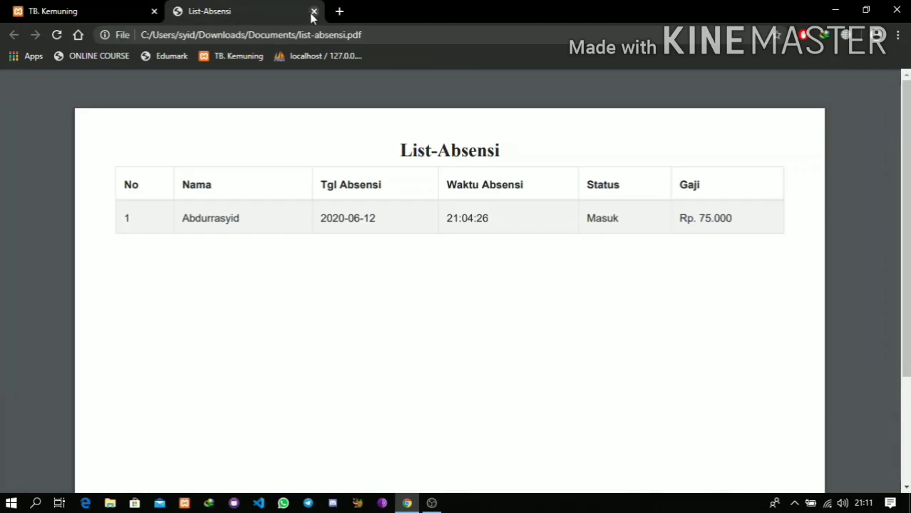
left_click(313, 12)
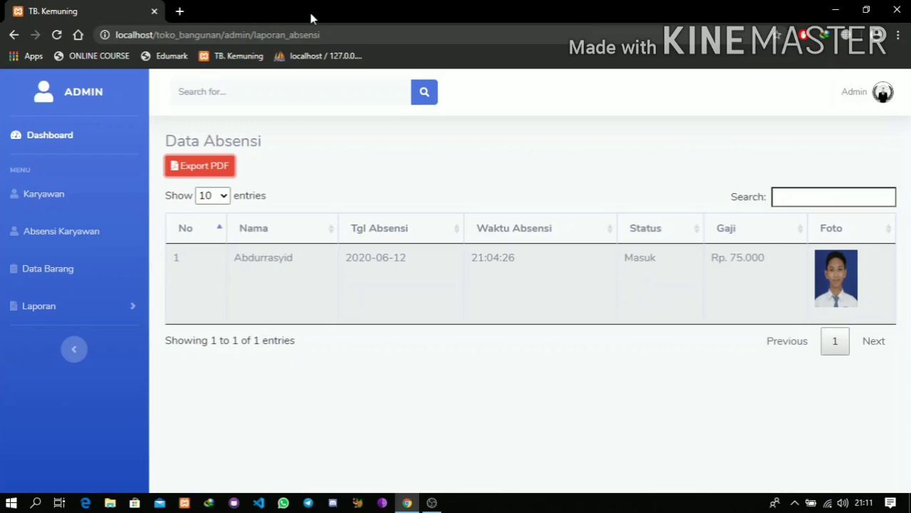
left_click(111, 313)
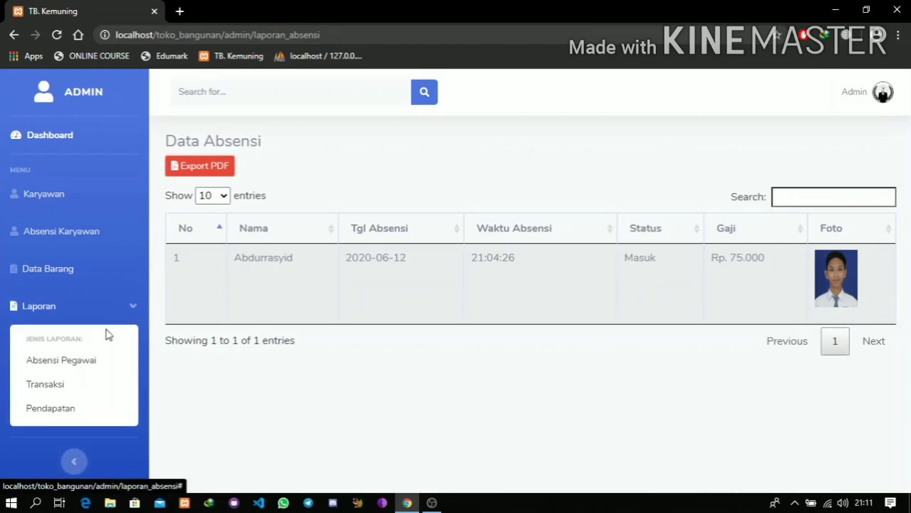
- View the Pendapatan report with its three Pengeluaran entries, then the admin account menu
left_click(92, 420)
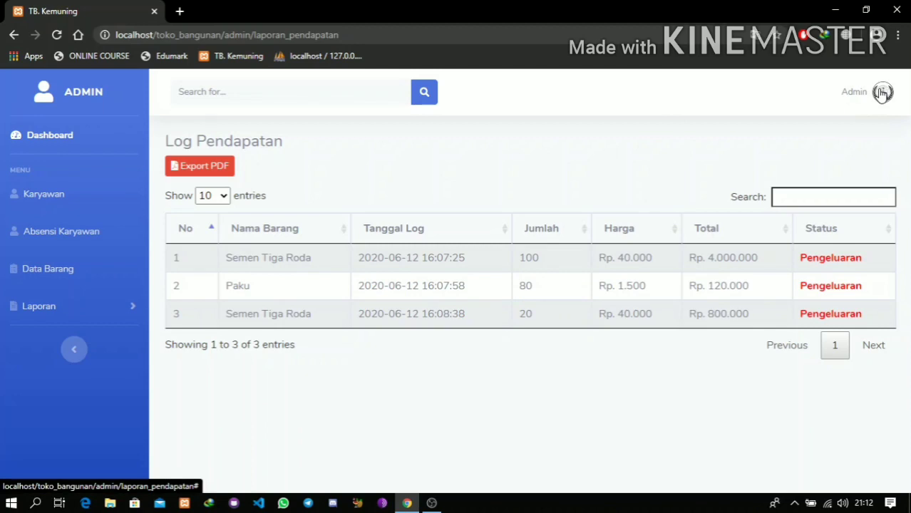
left_click(881, 93)
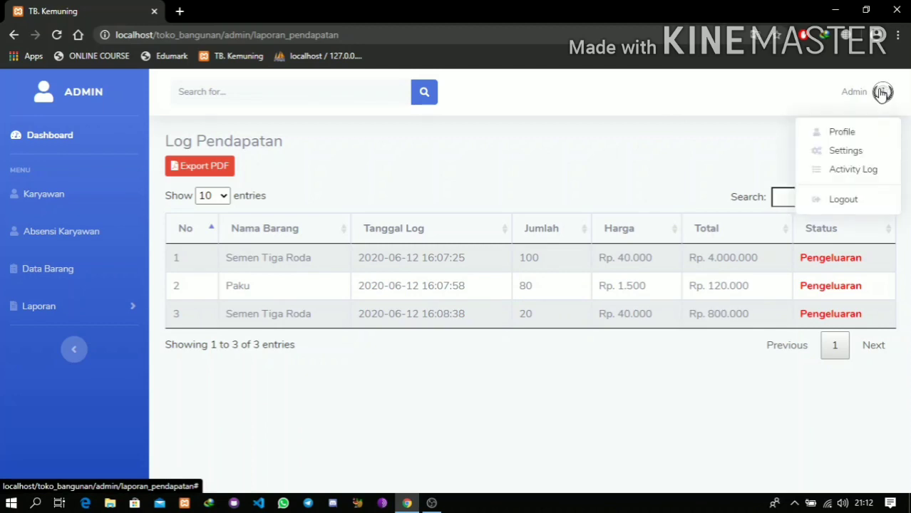
- Log out of the admin account and enter the employee's username on the login form
left_click(852, 203)
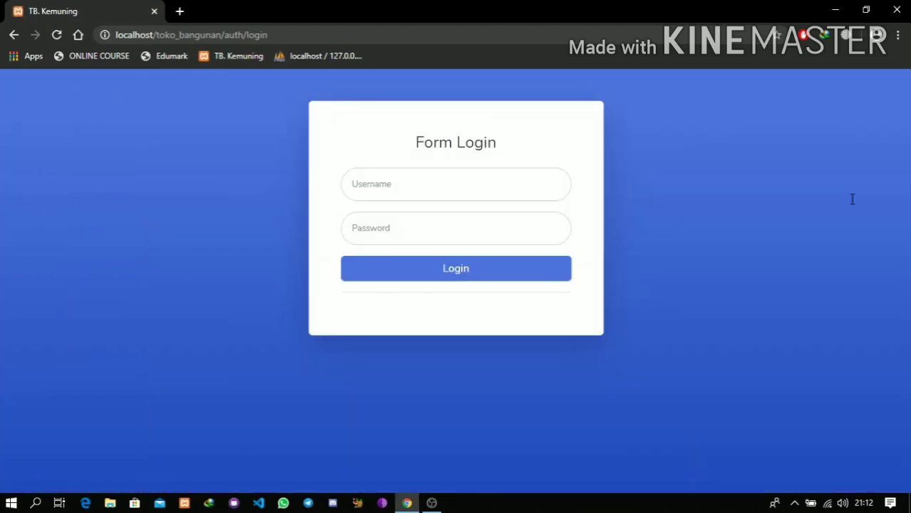
left_click(529, 193)
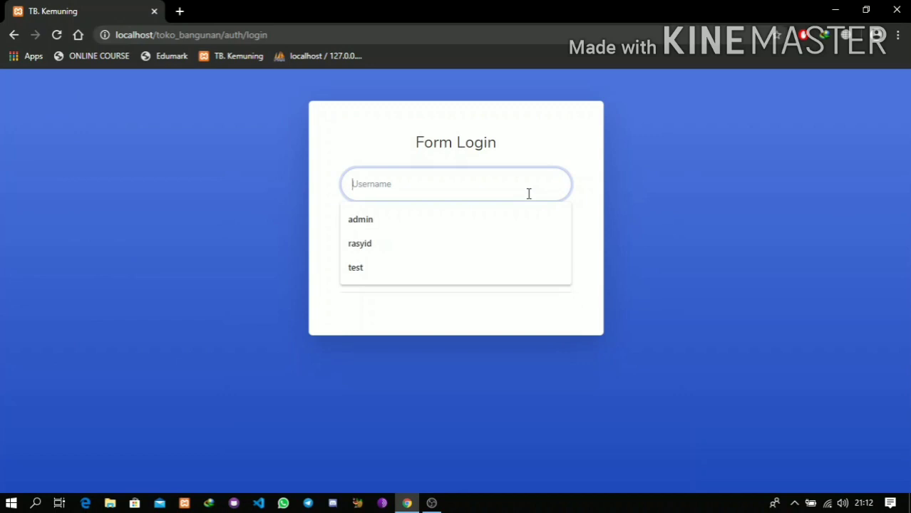
type("rasyid")
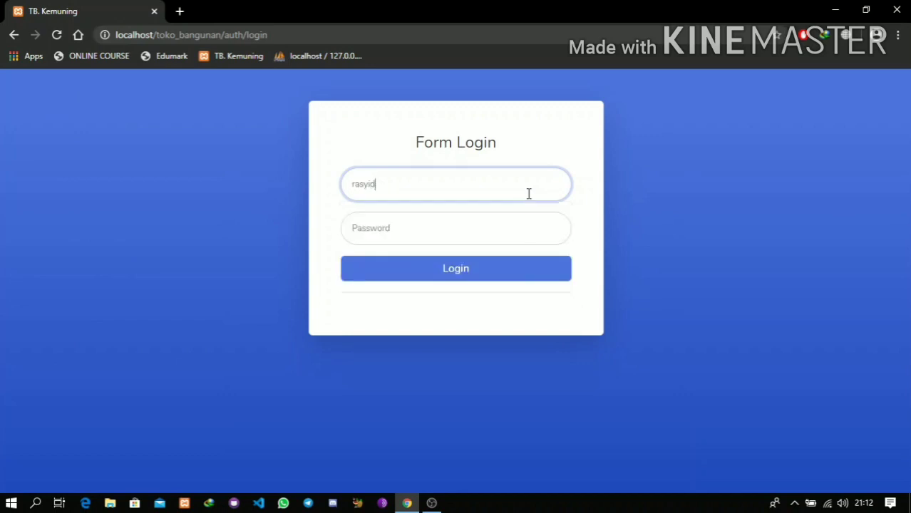
key("Tab")
- Log in with the employee's password and add one Semen Padang to the cart
type("123")
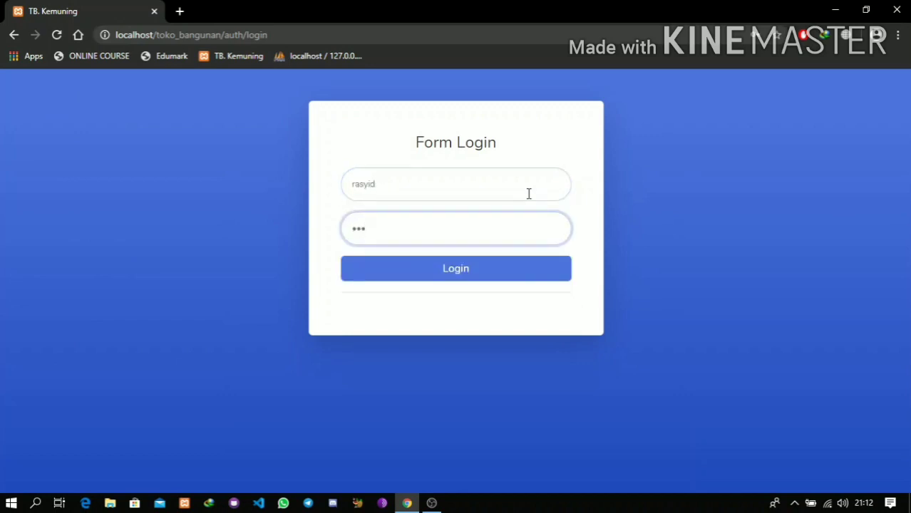
left_click(468, 275)
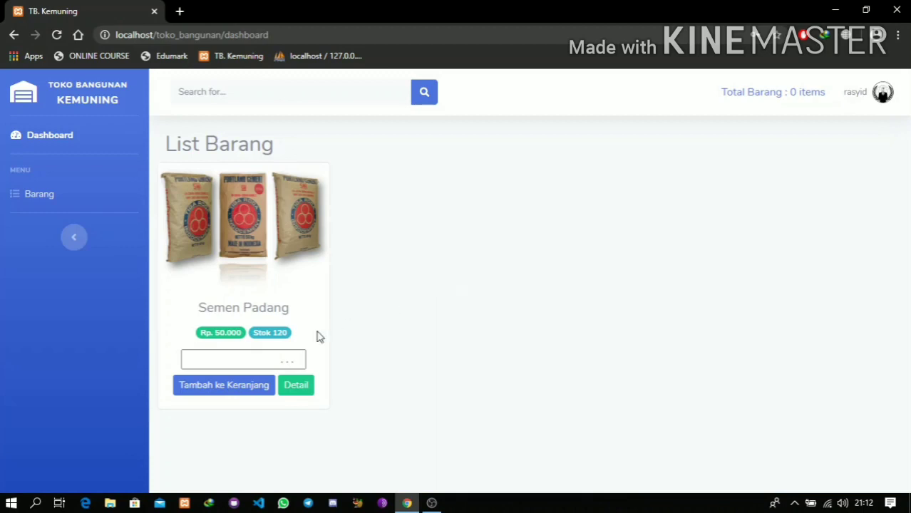
left_click(231, 388)
- Add 2 more Semen Padang and view the cart totalling Rp. 150.000
left_click(258, 363)
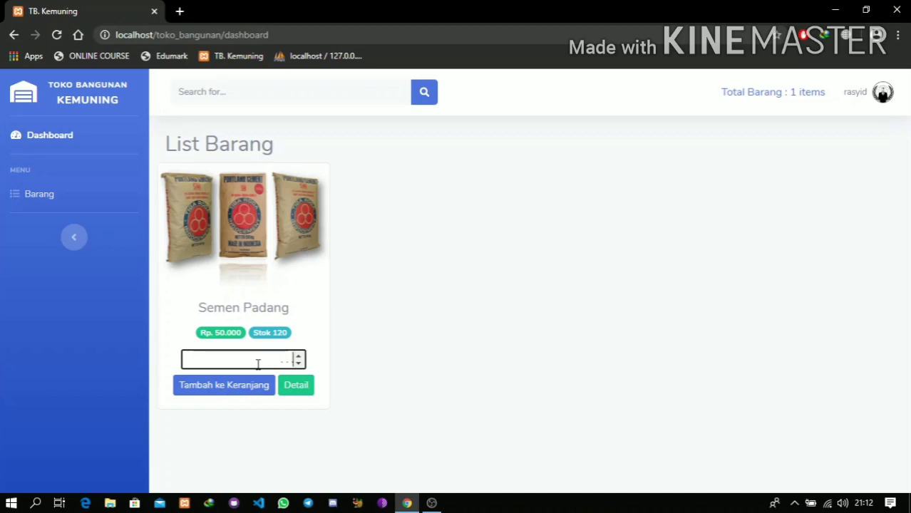
type("2")
left_click(260, 392)
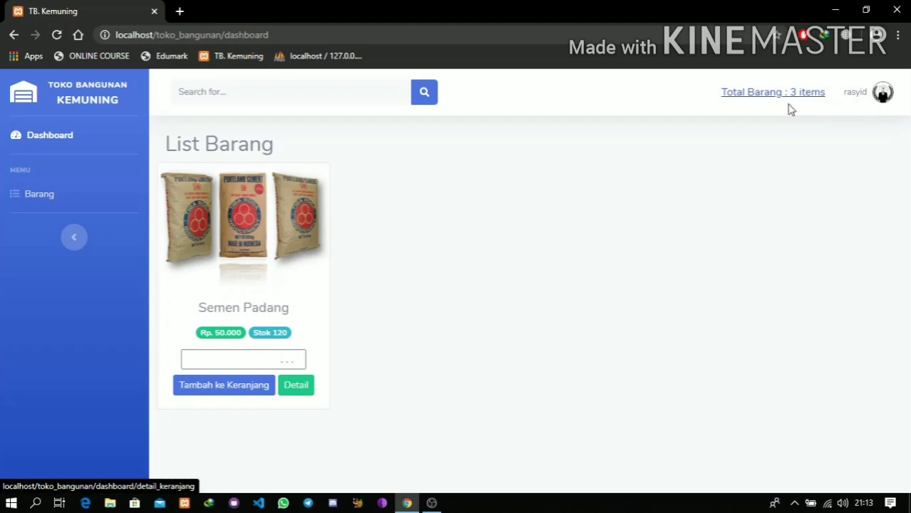
left_click(265, 365)
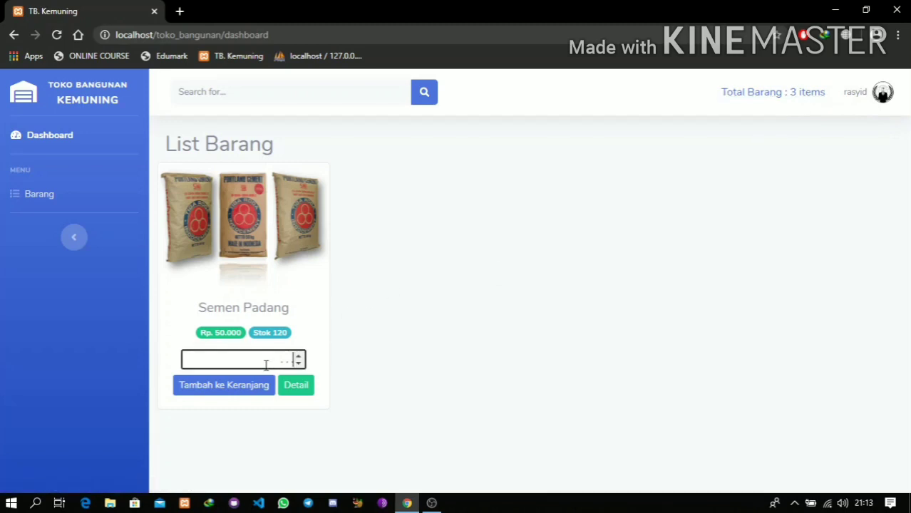
left_click(739, 96)
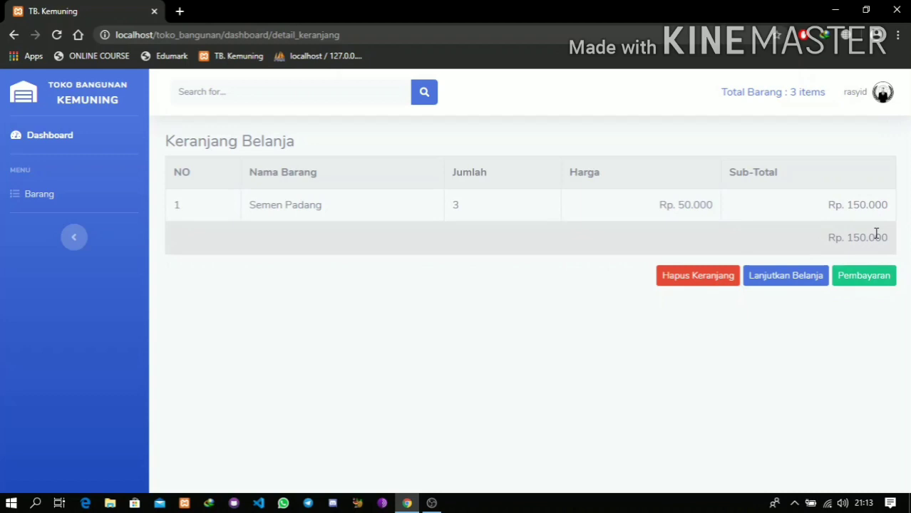
- Check the Rp. 150.000 cart total, then empty the cart with Hapus Keranjang
left_click_drag(828, 237, 894, 243)
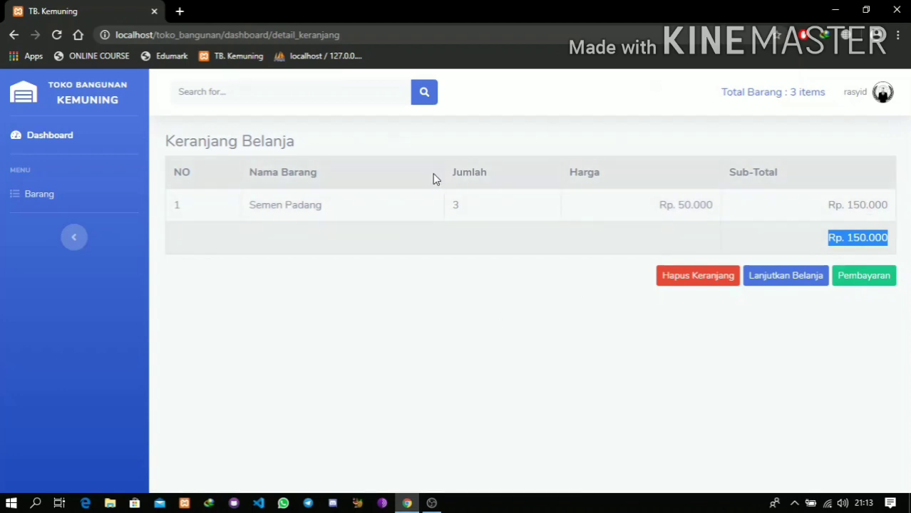
left_click(682, 278)
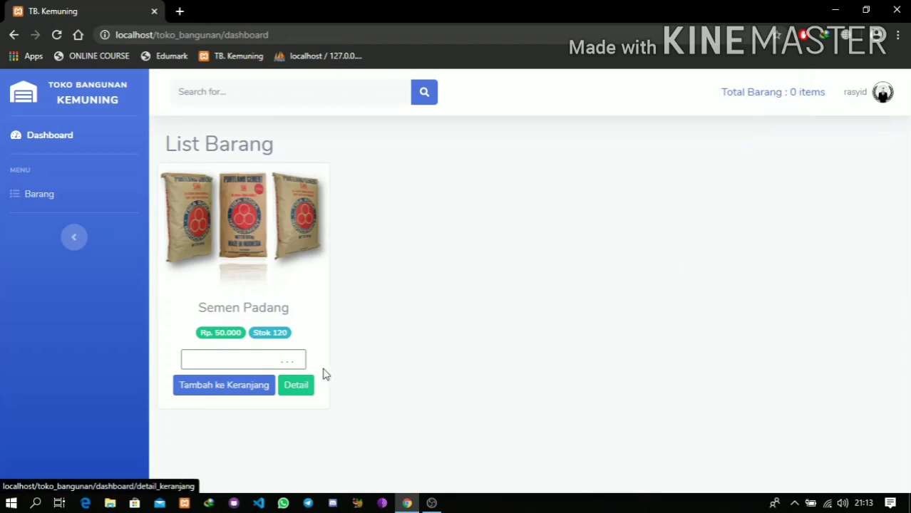
- Add 10 Semen Padang to the cart and view the Rp. 500.000 Keranjang Belanja
left_click(246, 365)
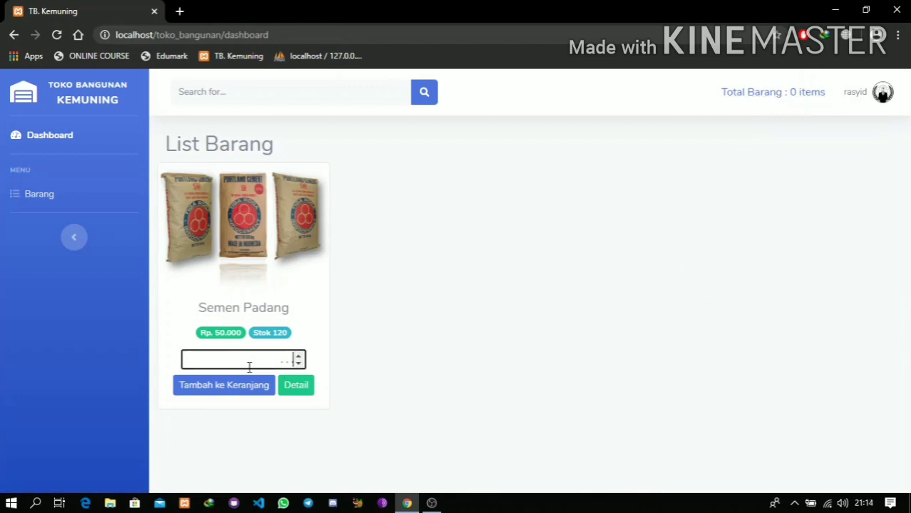
type("10")
left_click(248, 385)
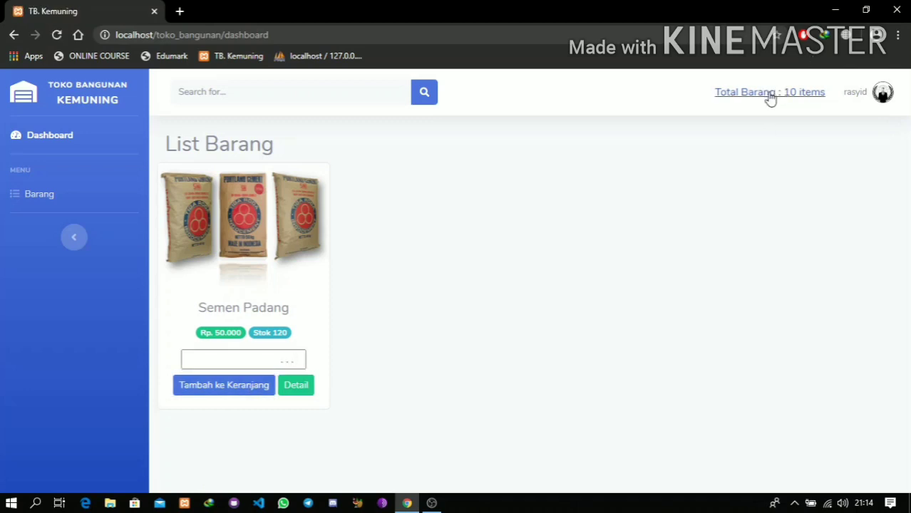
left_click(769, 95)
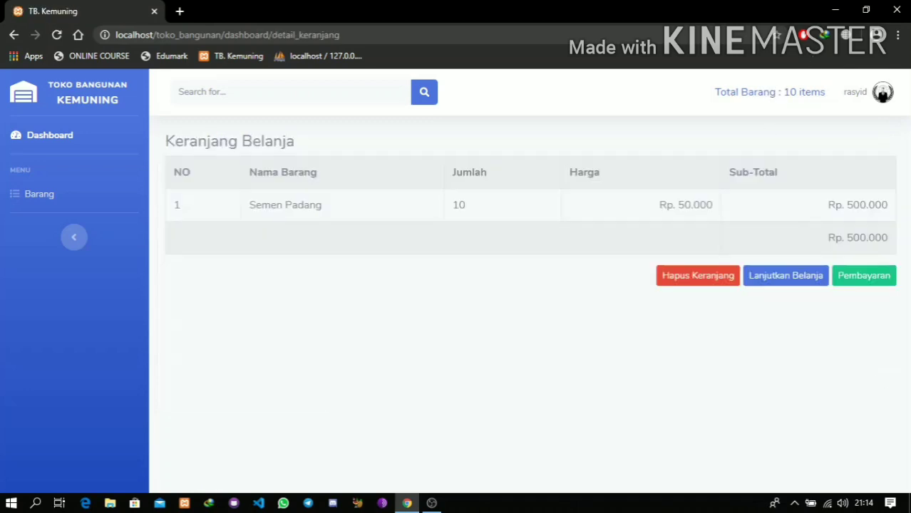
left_click(783, 292)
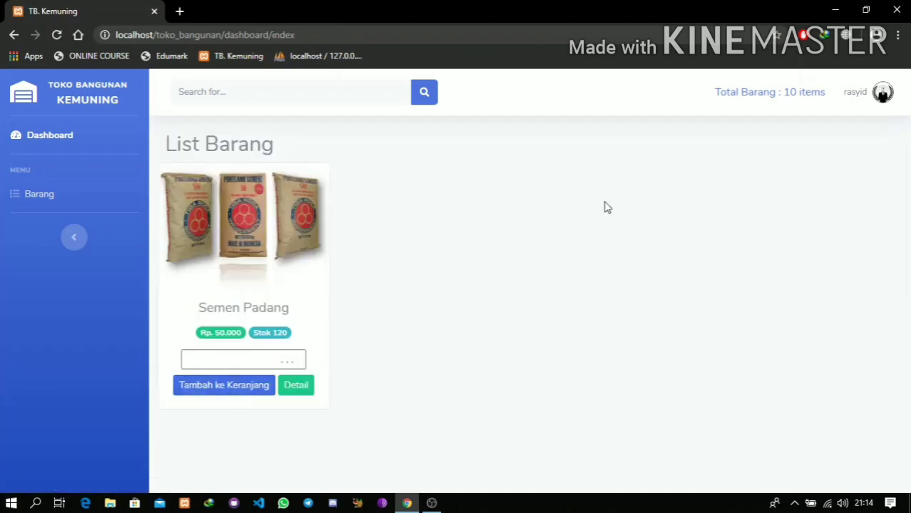
left_click(781, 93)
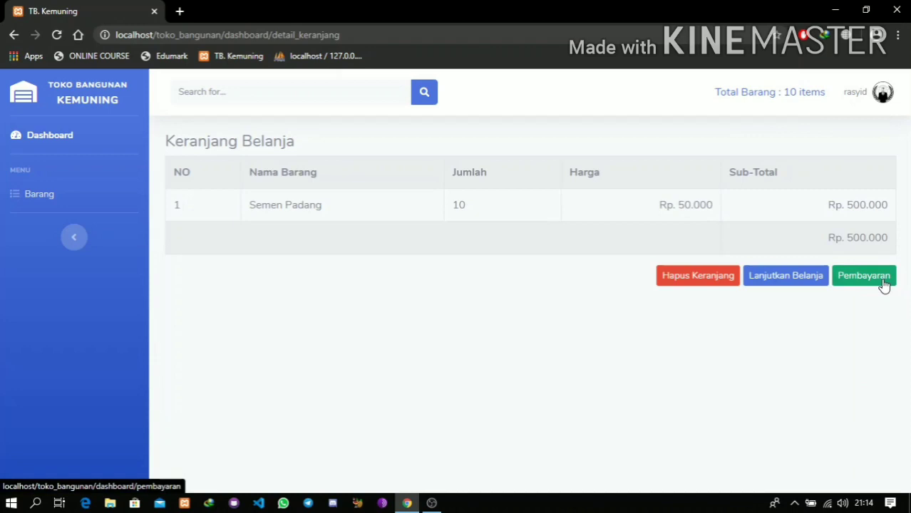
- Pay the Rp. 500.000 order with 750000, confirming the 250000 change
left_click(884, 284)
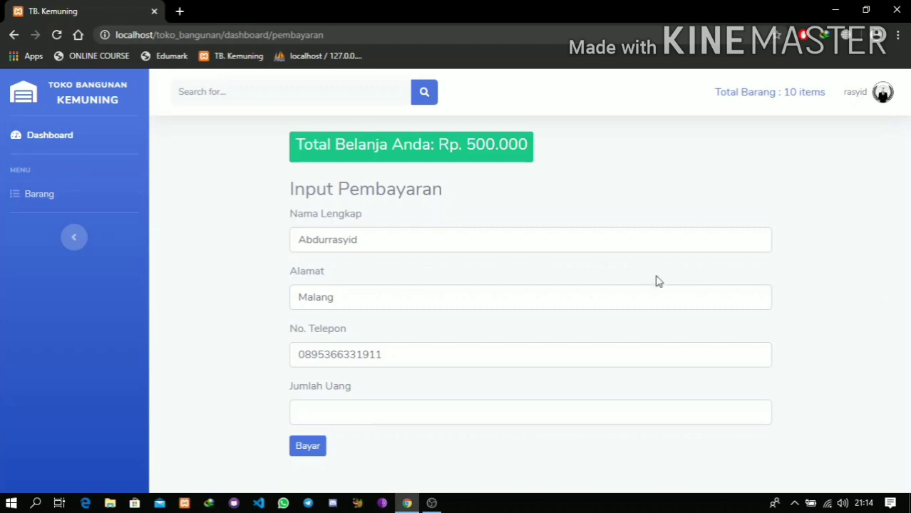
left_click(520, 419)
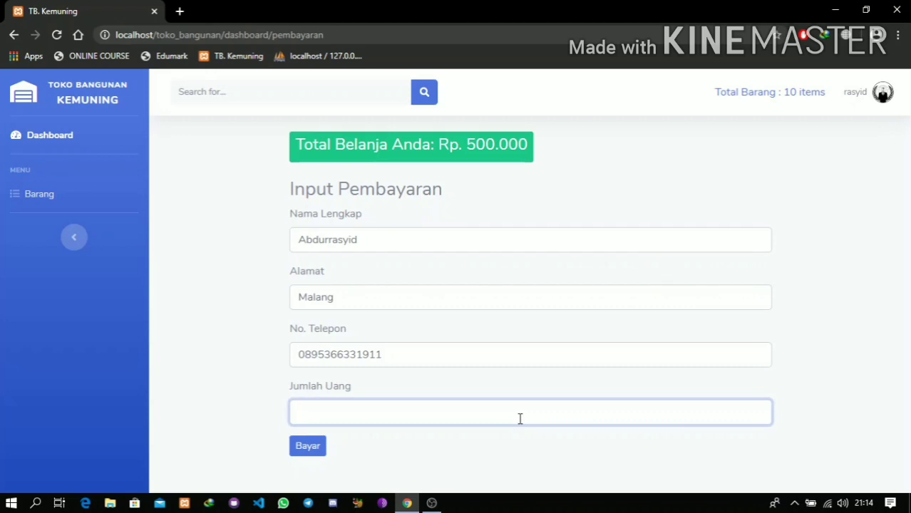
type("750000")
left_click(308, 446)
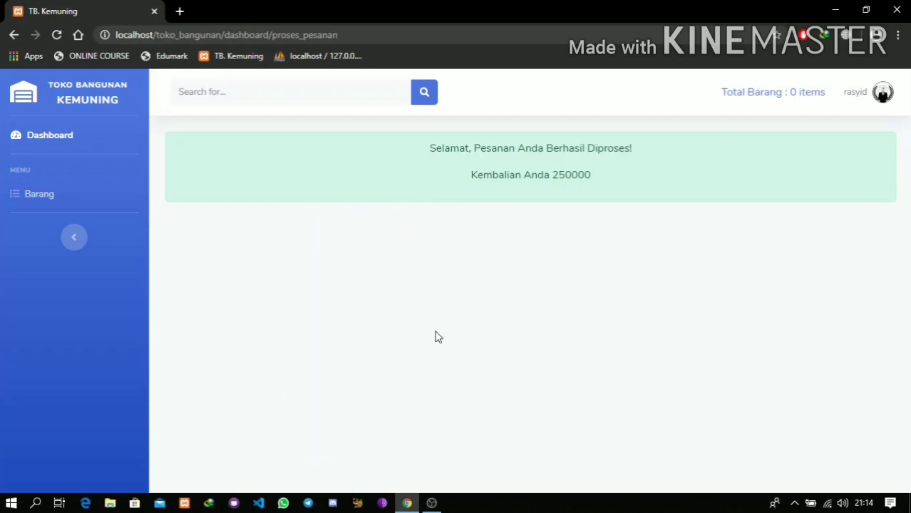
double_click(562, 177)
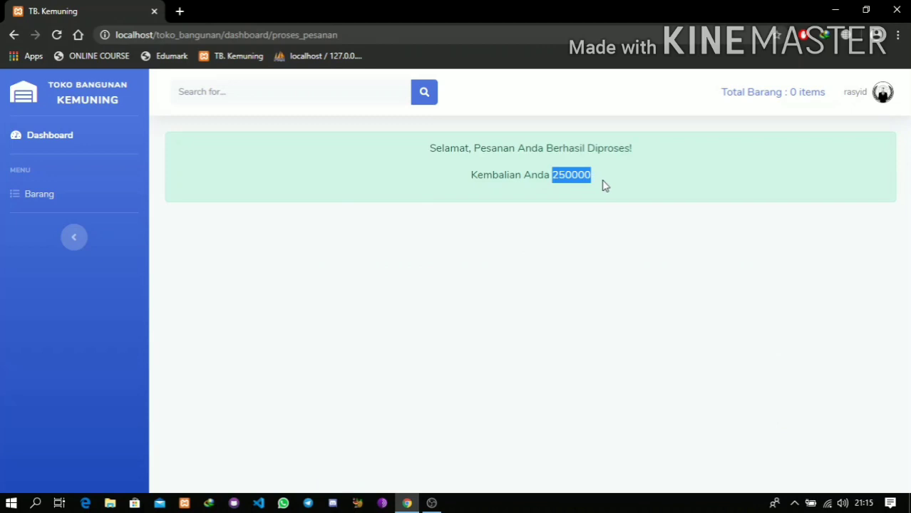
left_click(882, 97)
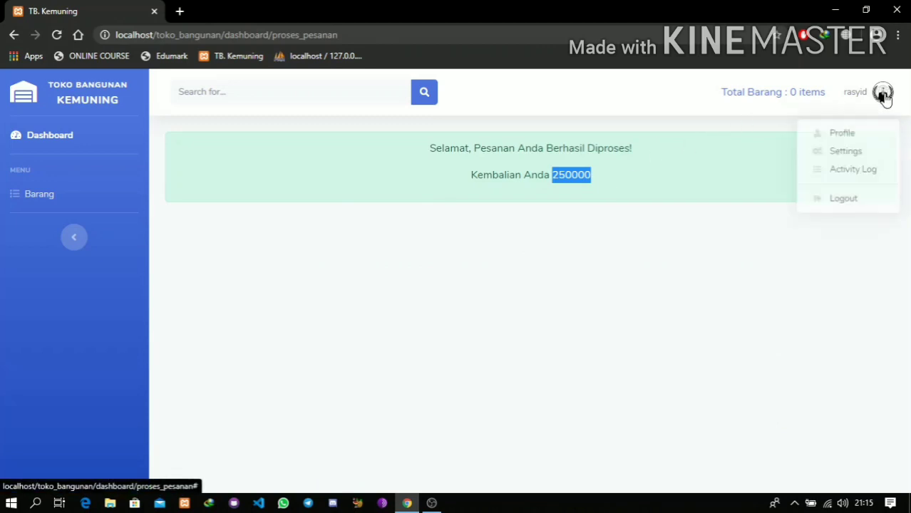
- Log out of the employee account and log back in with the administrator credentials
left_click(844, 202)
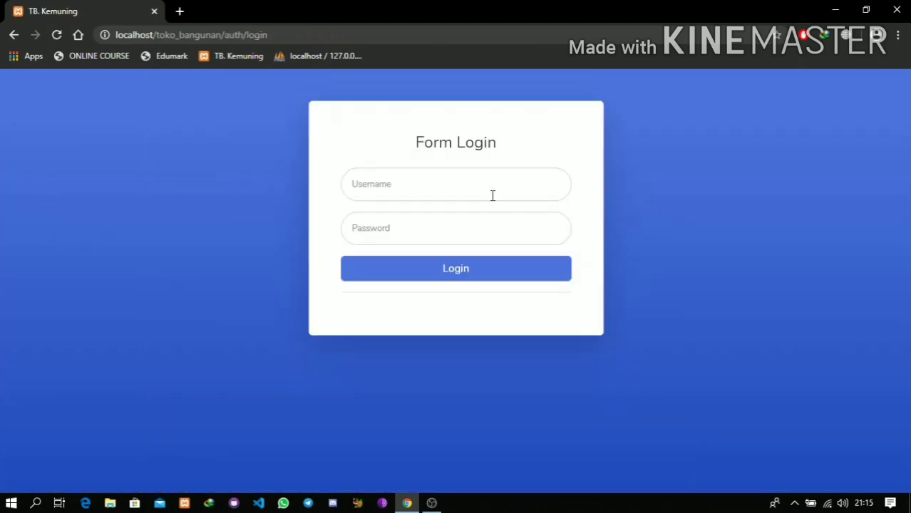
left_click(492, 196)
type("admin")
key("Tab")
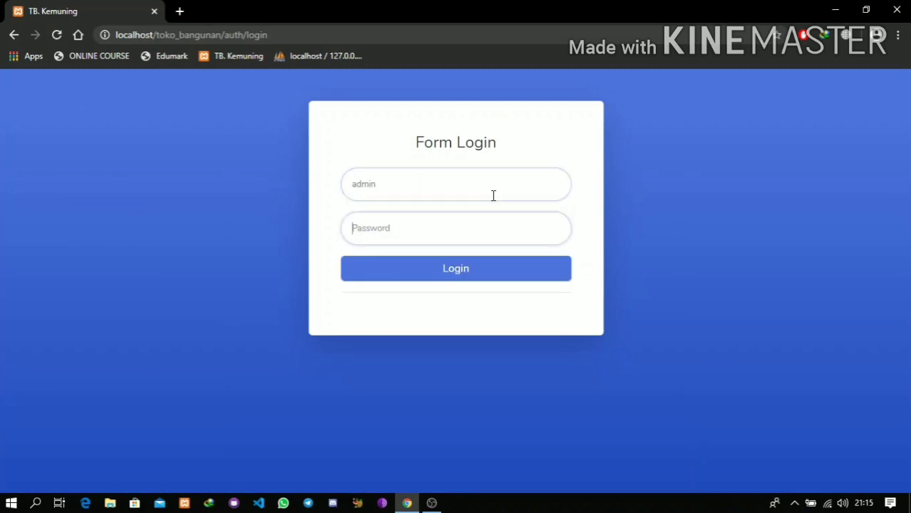
type("admin")
key("Return")
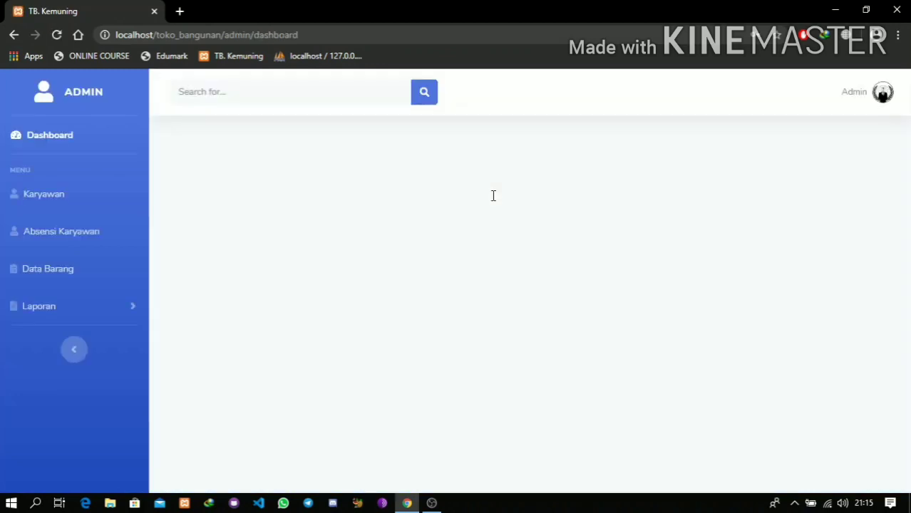
- Open the Pendapatan report and select the new Rp. 500.000 Semen Padang income row
left_click(78, 308)
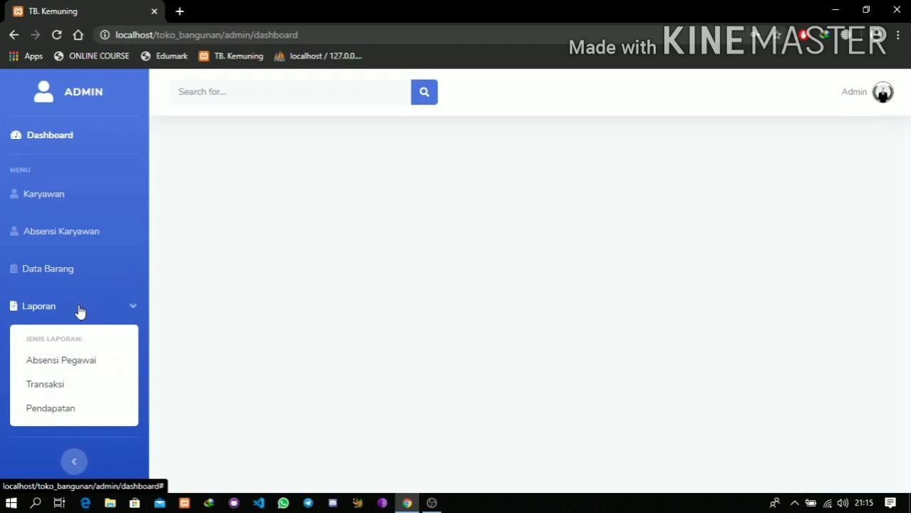
left_click(88, 414)
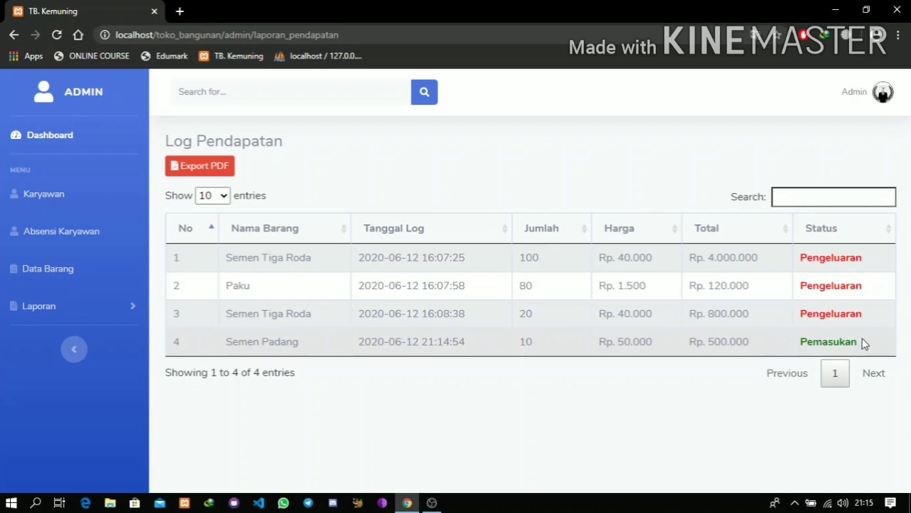
left_click_drag(863, 343, 235, 348)
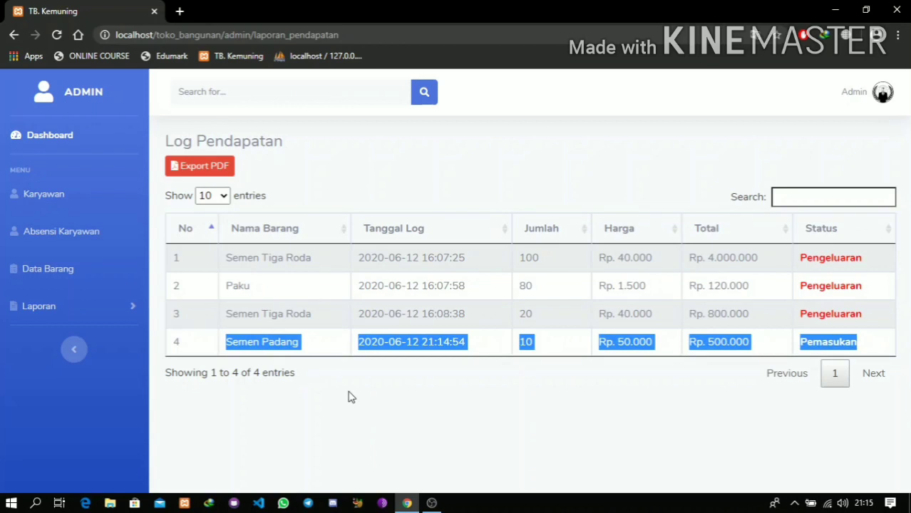
- Export the June 2020 income report to PDF, overwriting list-pendapatan.pdf
left_click(207, 166)
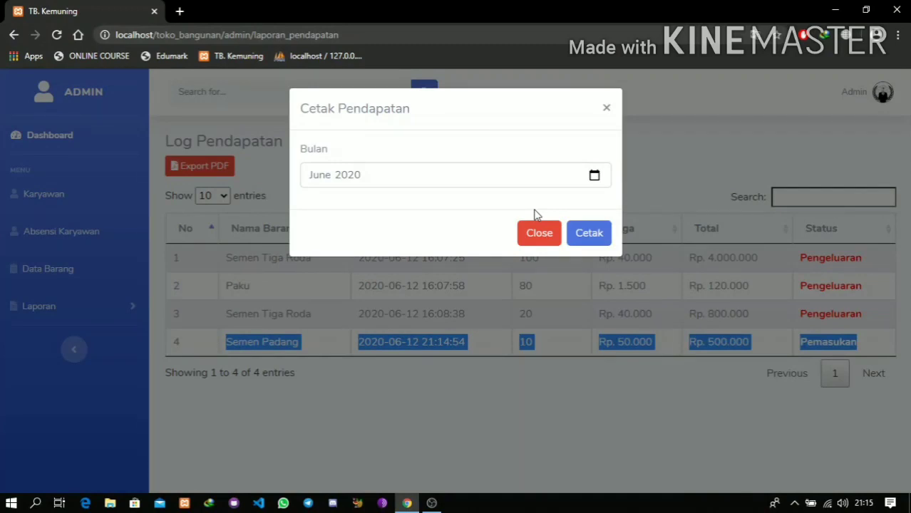
left_click(586, 236)
left_click(586, 237)
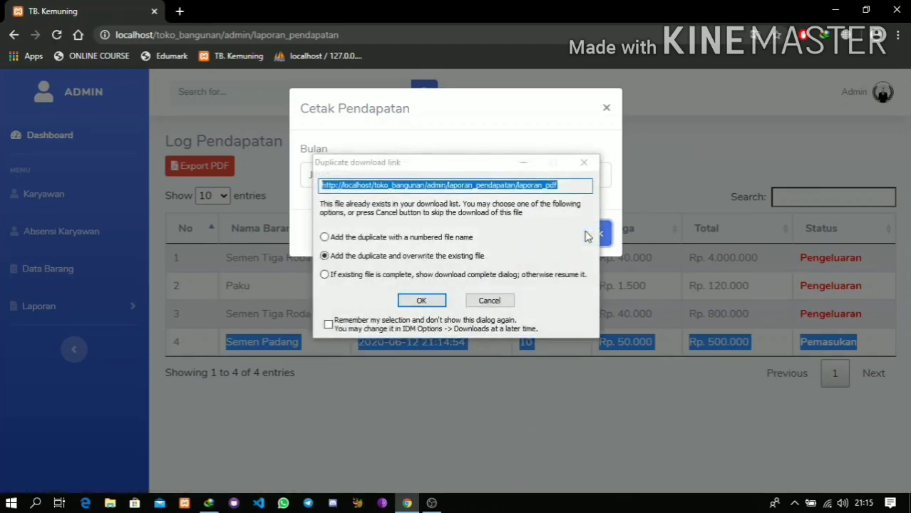
left_click(421, 302)
left_click(437, 315)
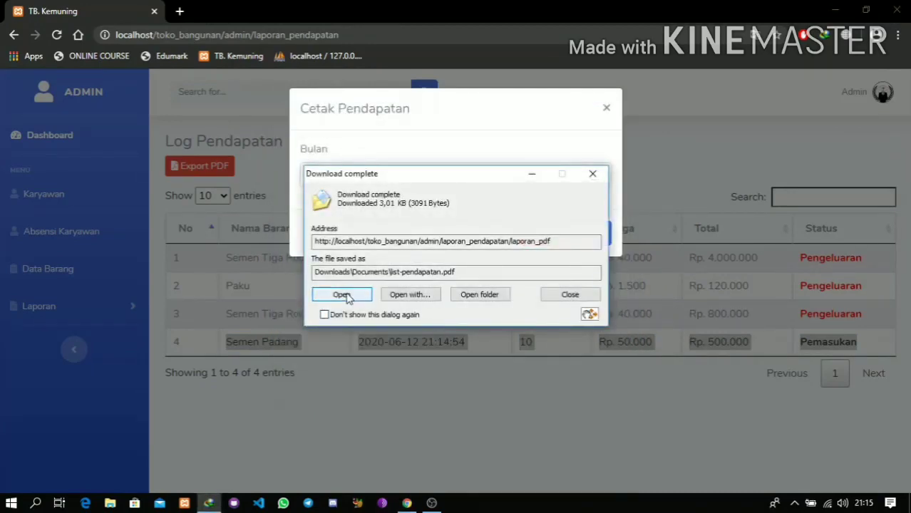
- View list-pendapatan.pdf, then close it and the print month dialog
left_click(347, 297)
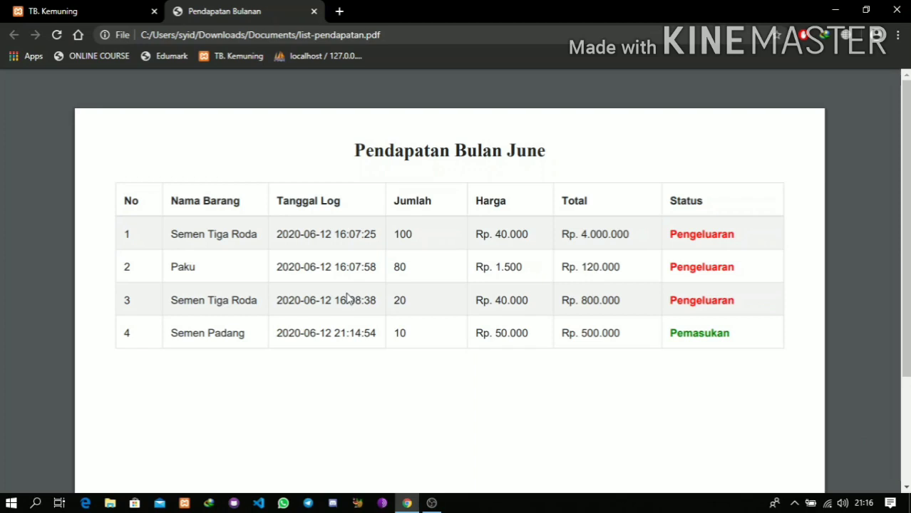
left_click(315, 13)
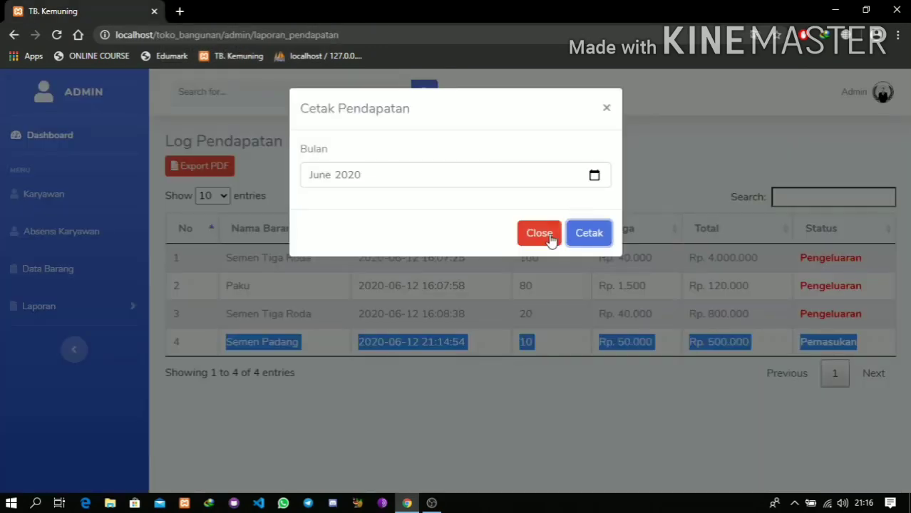
left_click(545, 237)
left_click(82, 313)
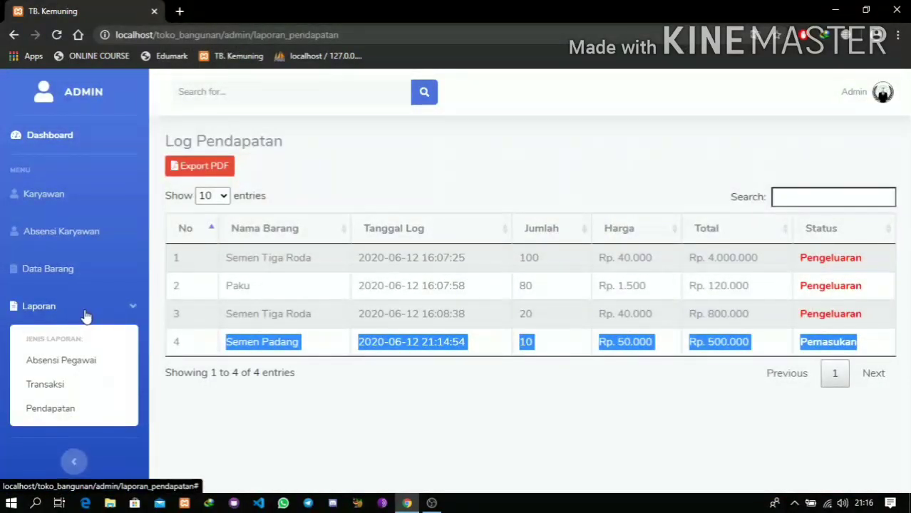
- Open the Transaksi report, review T-2's Rp. 500.000 Semen Padang detail, and go back
left_click(109, 381)
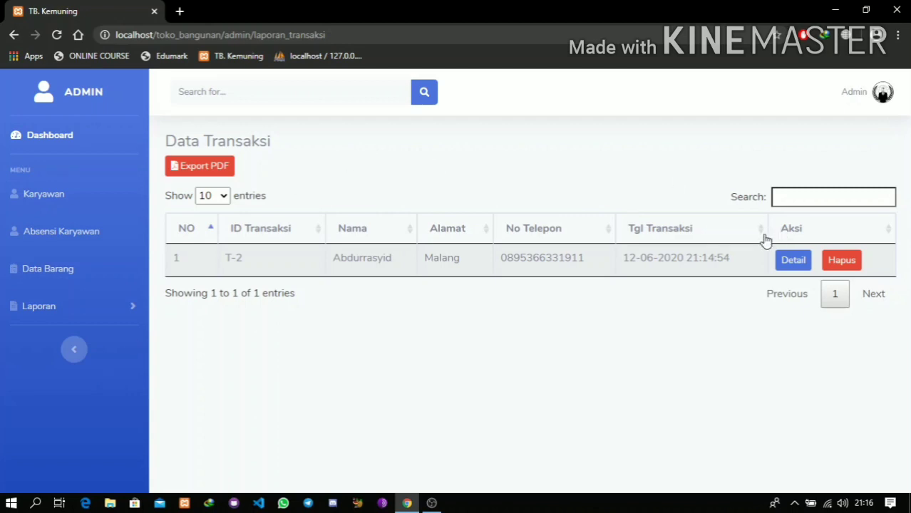
left_click(794, 272)
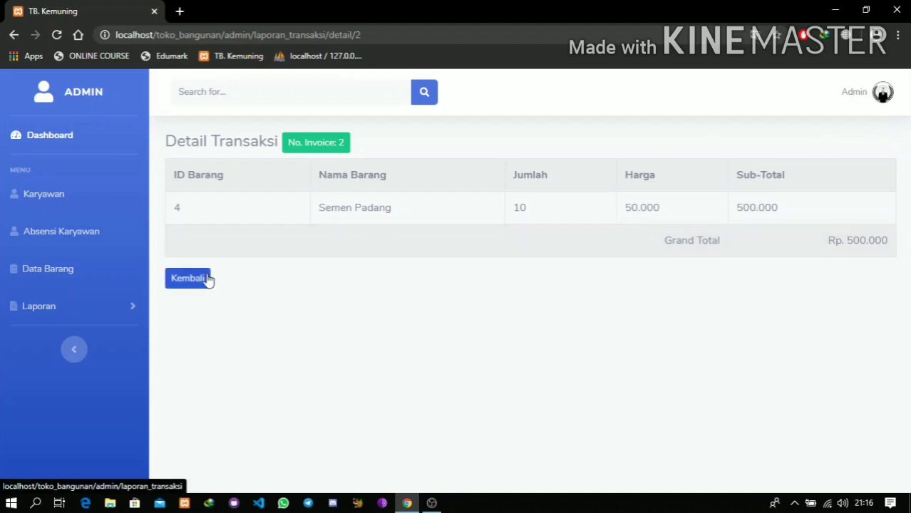
left_click(190, 278)
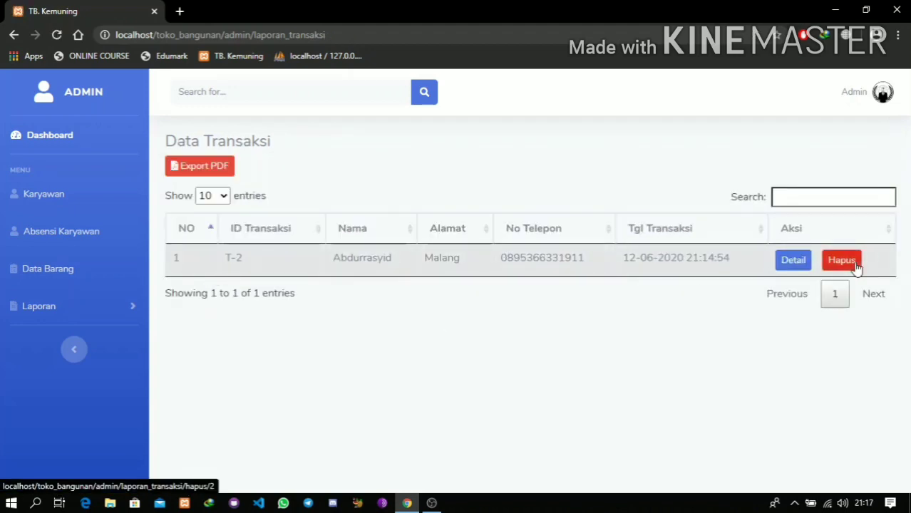
- Export the transactions report as list-transaksi.pdf and review it
left_click(218, 171)
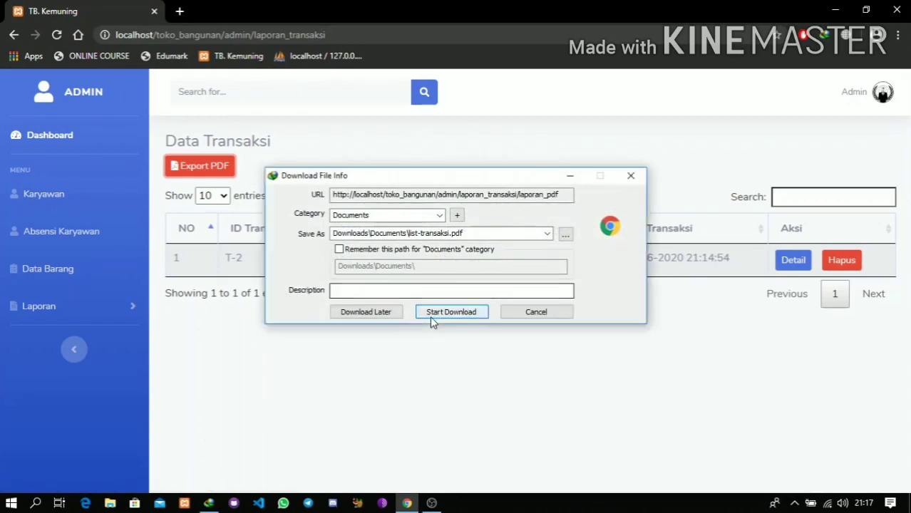
left_click(430, 316)
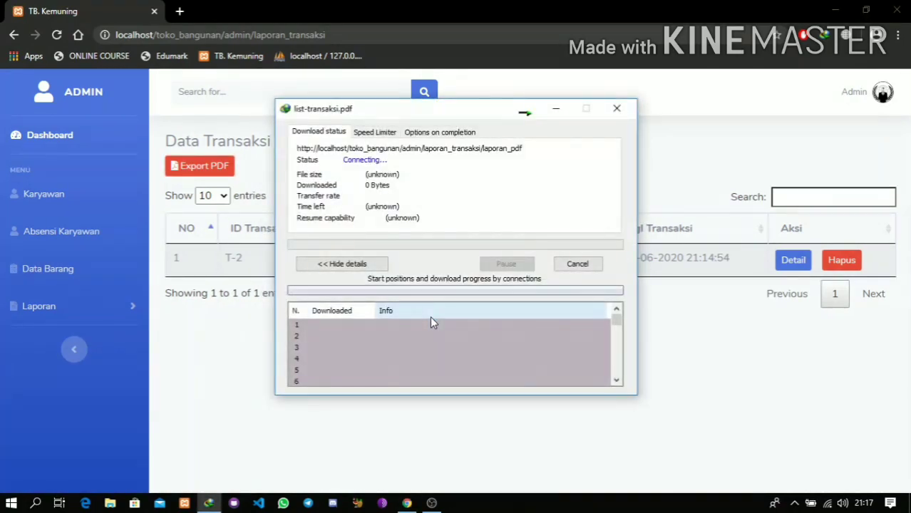
left_click(350, 296)
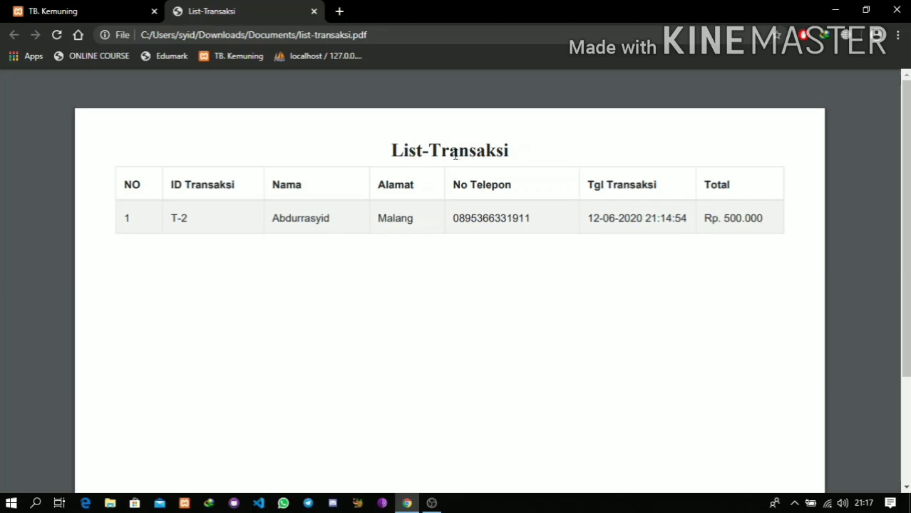
left_click(314, 11)
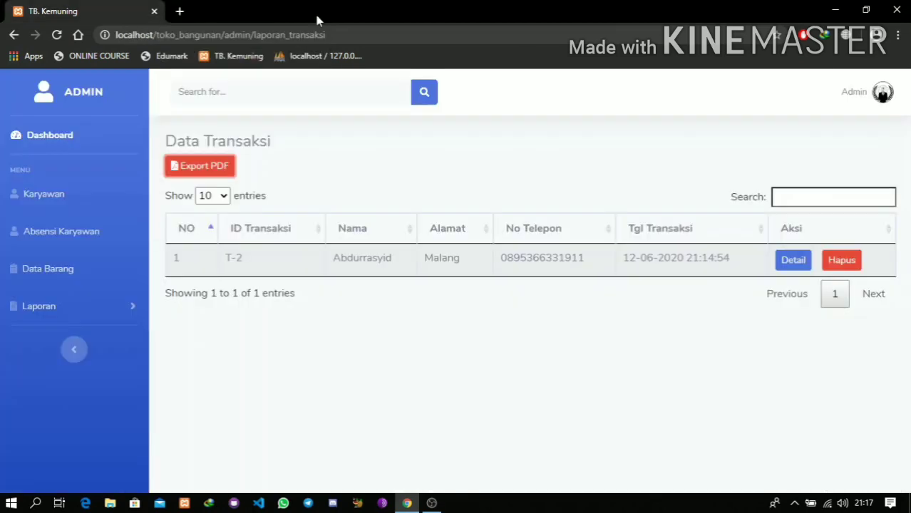
- Open the Karyawan employee list, then log out of the admin account
left_click(13, 306)
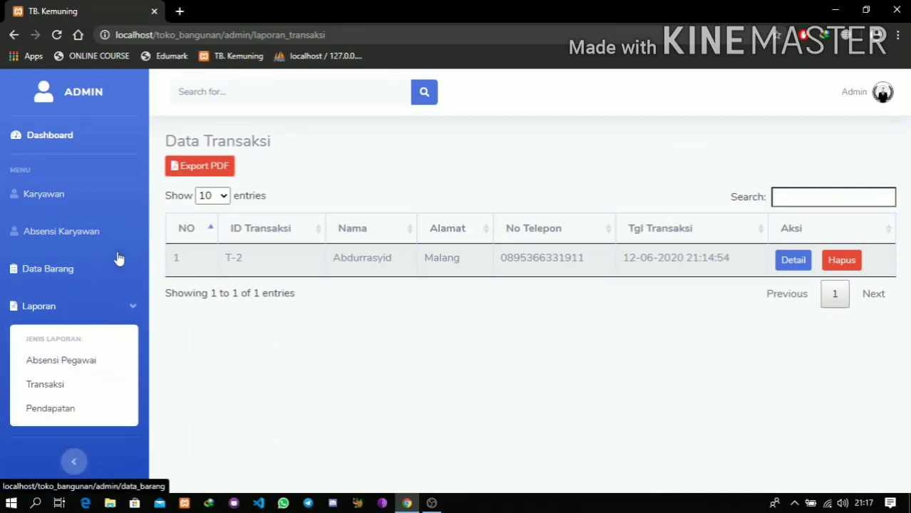
left_click(90, 198)
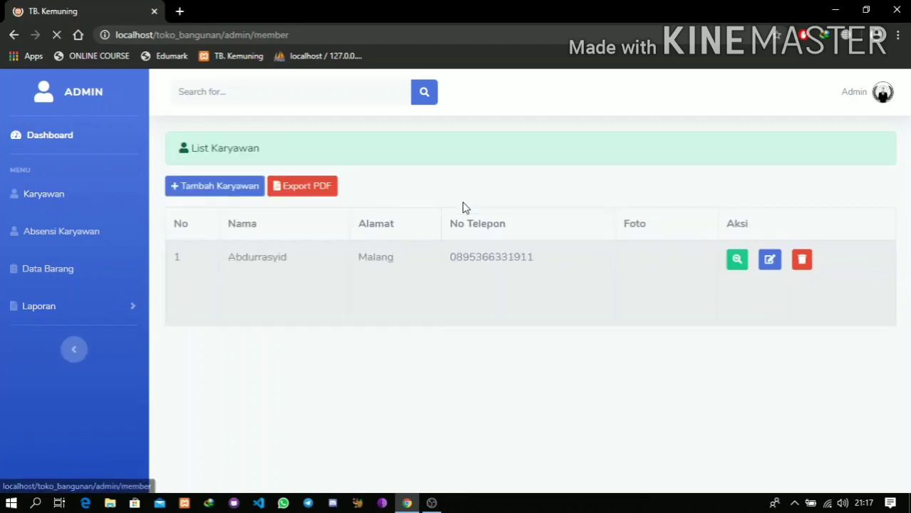
left_click(881, 93)
left_click(854, 203)
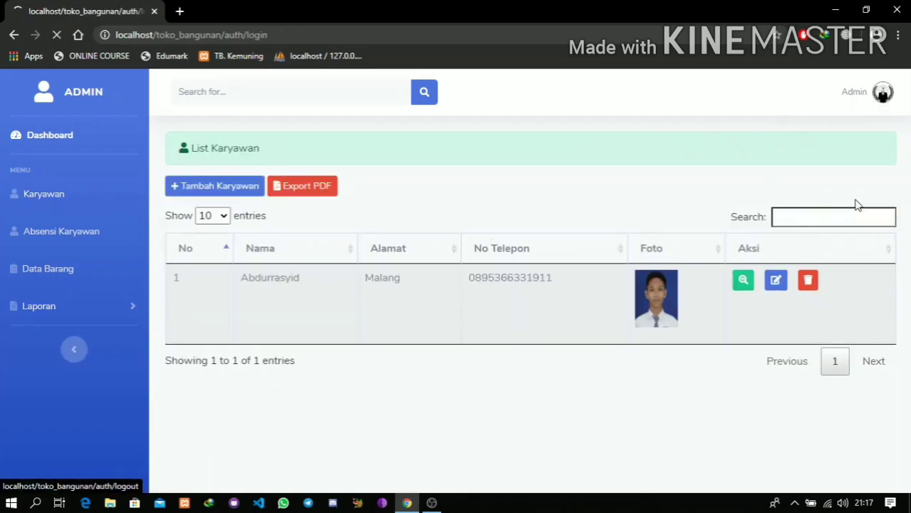